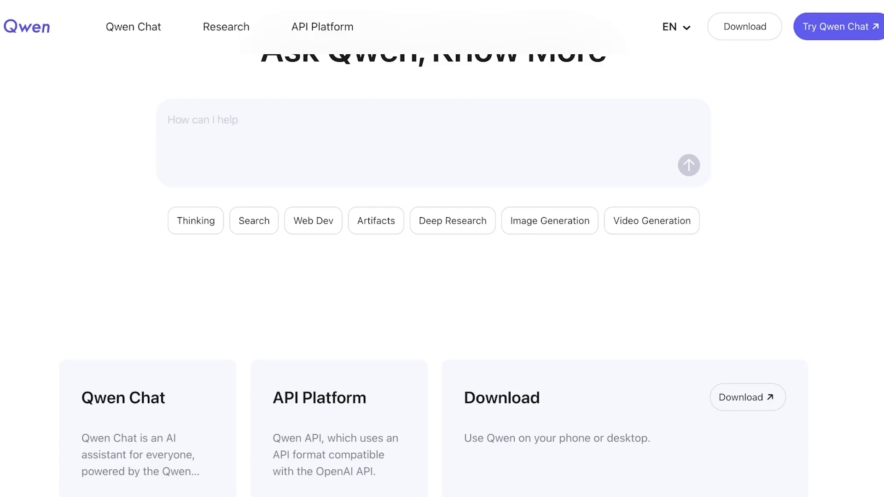
# Step: Examine the Qwen home page's product cards, feature descriptions, Latest Research section and footer links
pyautogui.scroll(-1, 442, 276)
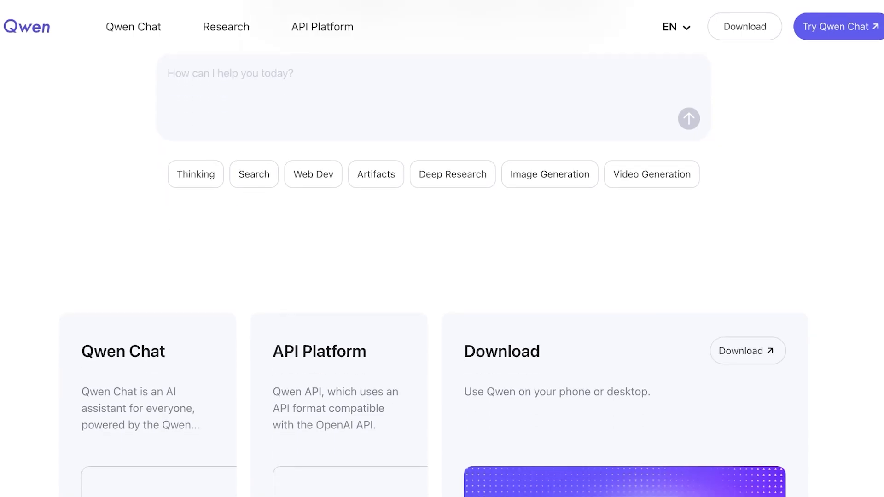
pyautogui.scroll(-3, 442, 276)
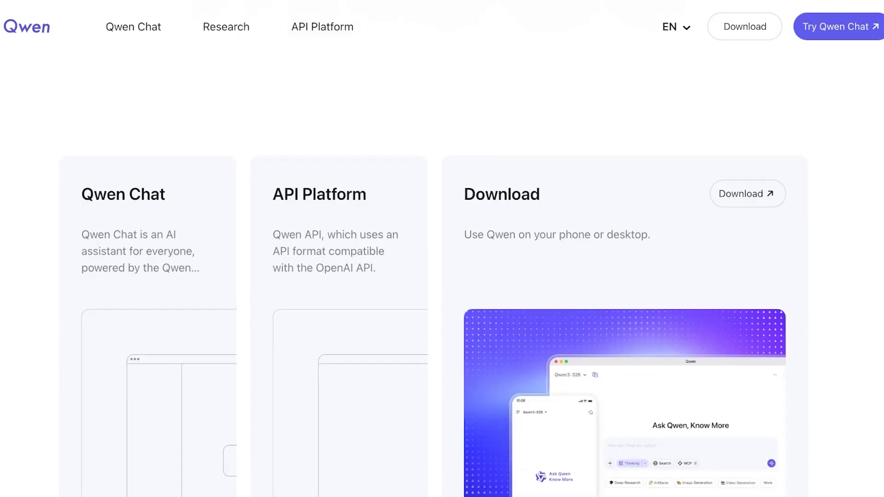
pyautogui.scroll(-3, 442, 276)
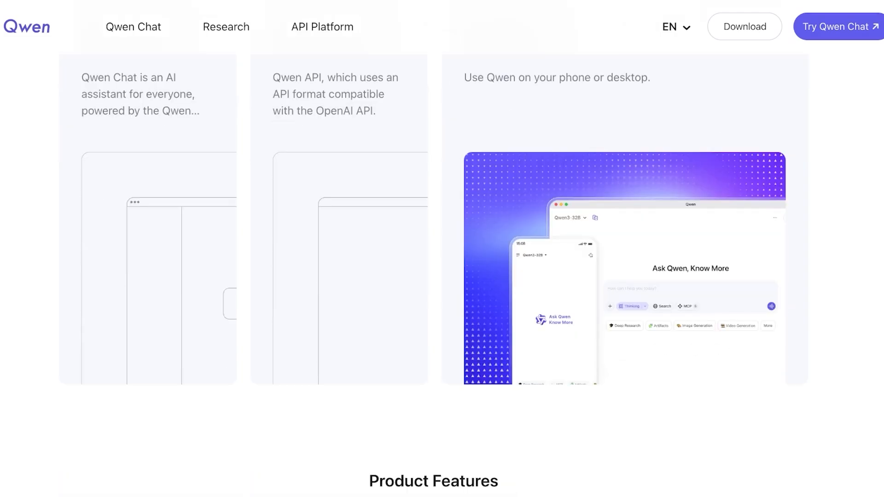
pyautogui.scroll(4, 442, 277)
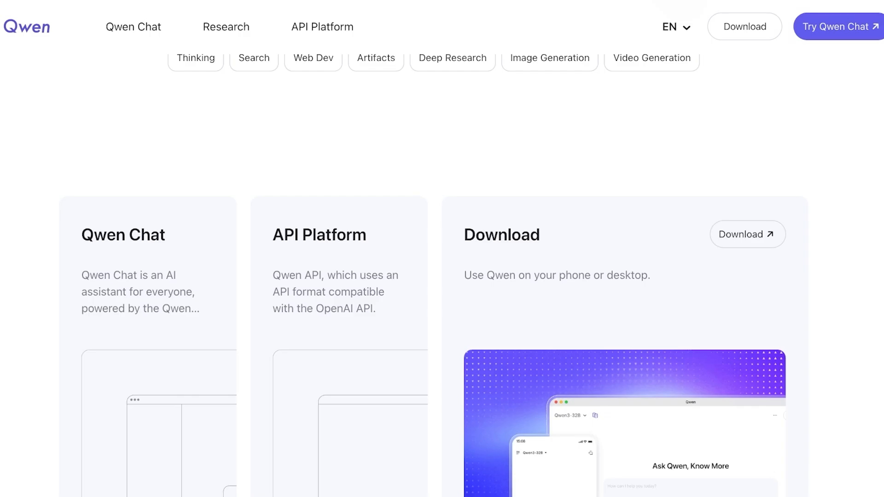
pyautogui.scroll(-14, 442, 276)
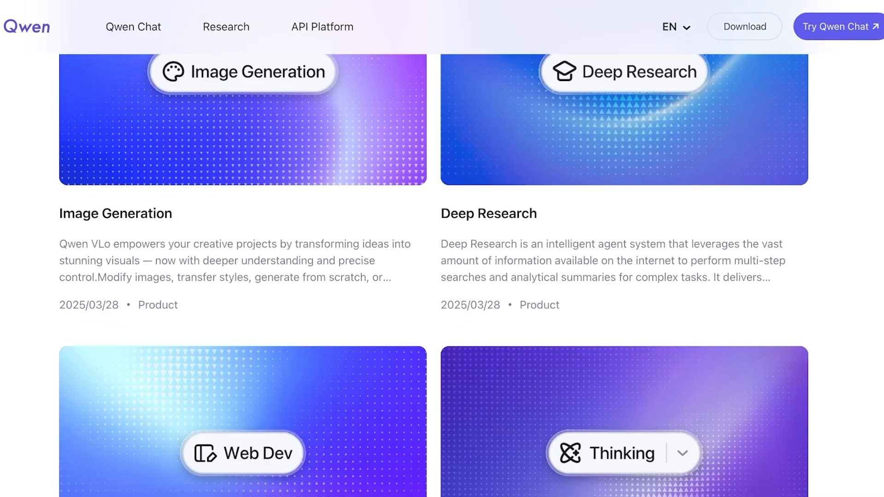
pyautogui.scroll(3, 442, 276)
pyautogui.scroll(-1, 441, 276)
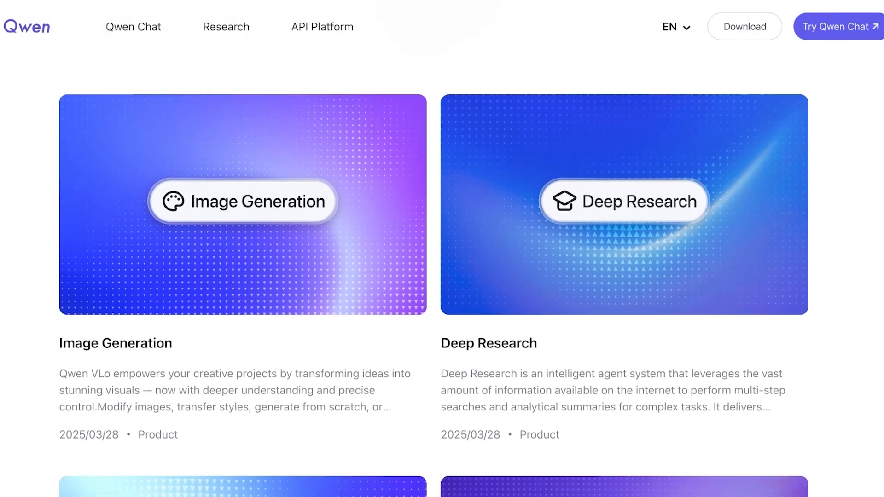
pyautogui.scroll(-1, 294, 267)
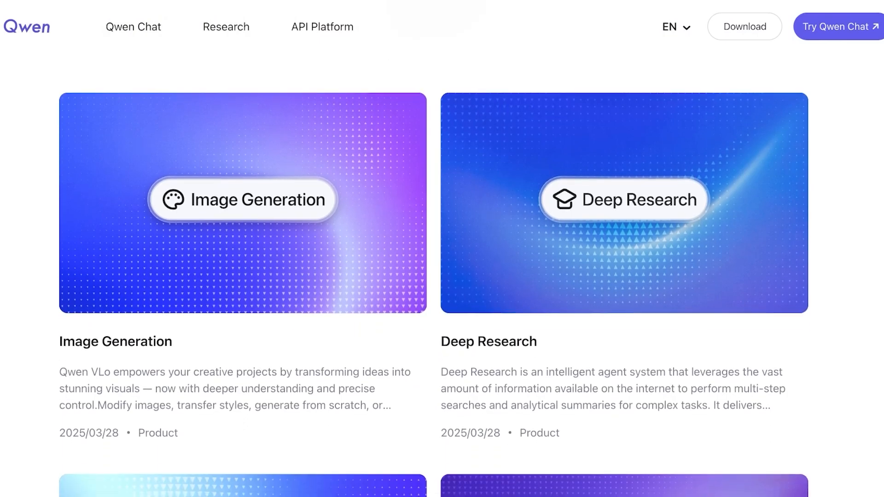
pyautogui.scroll(-7, 442, 276)
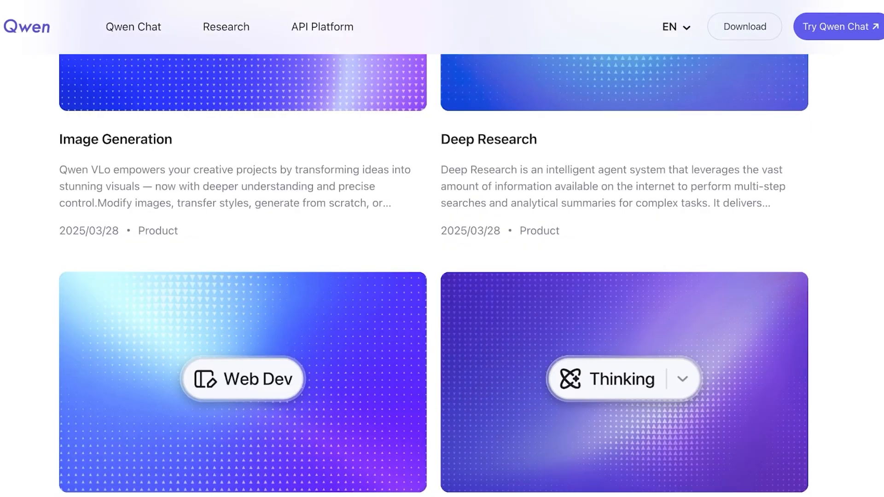
pyautogui.scroll(-6, 442, 276)
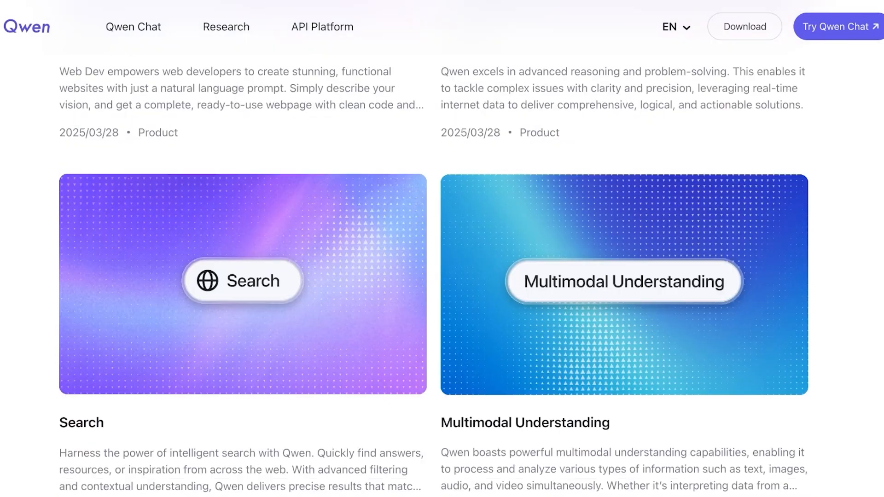
pyautogui.scroll(-9, 442, 276)
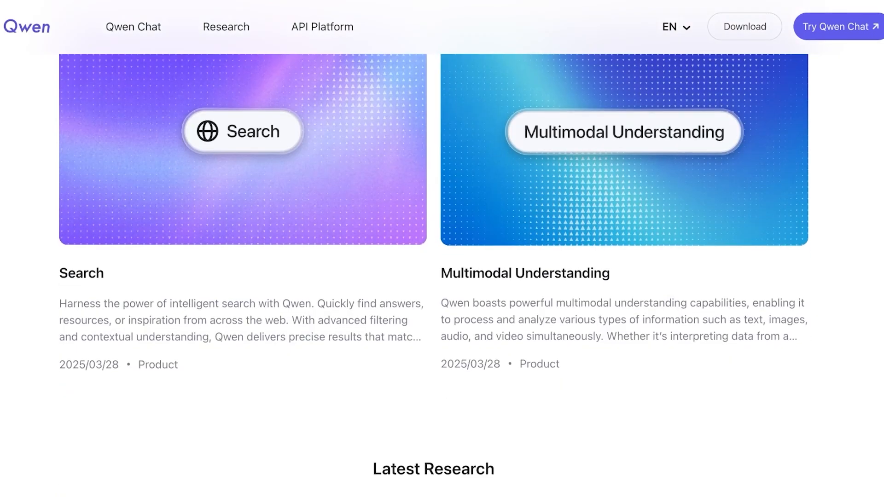
pyautogui.scroll(-12, 575, 295)
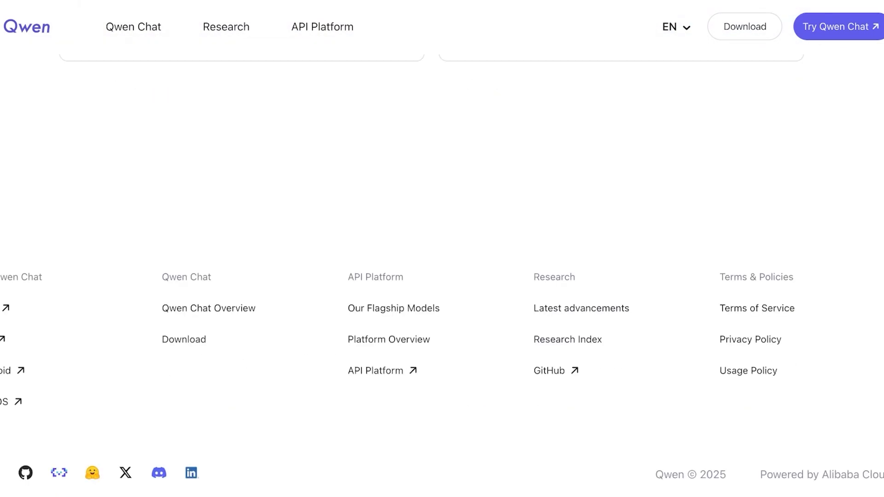
pyautogui.scroll(20, 575, 294)
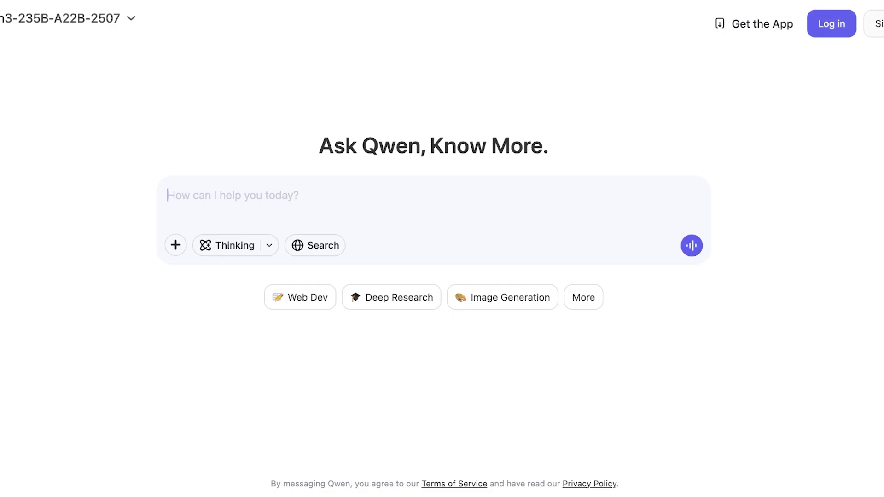
# Step: Sign up for Qwen with a Google account, confirm the login and complete the slider access verification
pyautogui.click(875, 24)
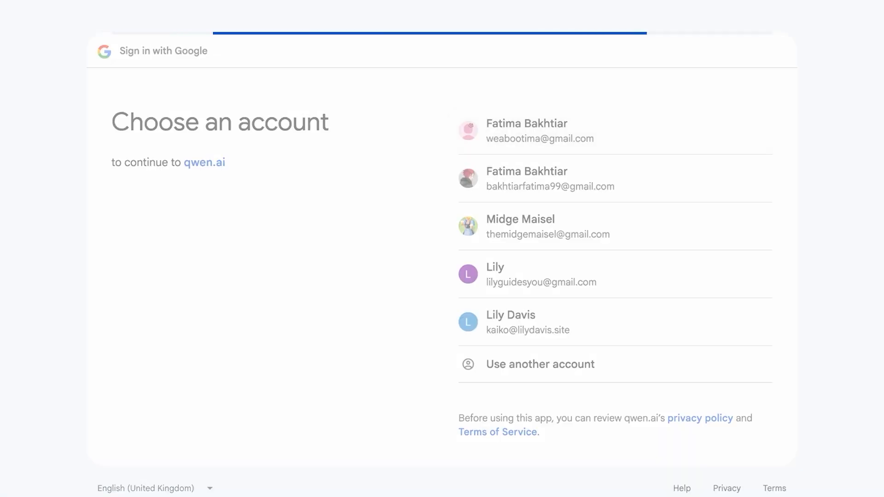
pyautogui.click(705, 387)
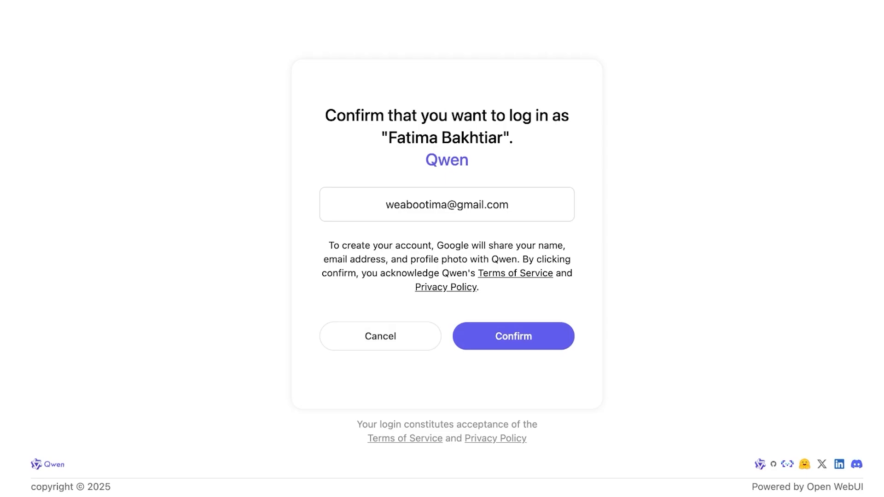
pyautogui.click(514, 336)
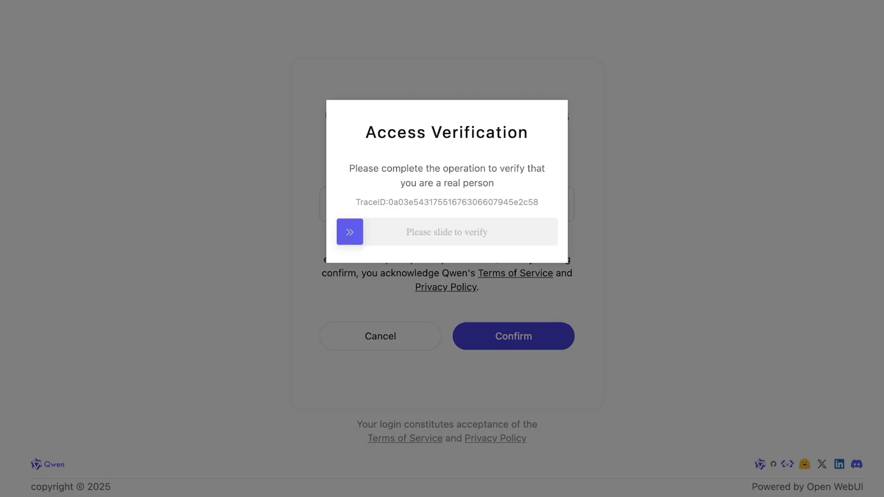
pyautogui.moveTo(350, 232); pyautogui.dragTo(544, 231)
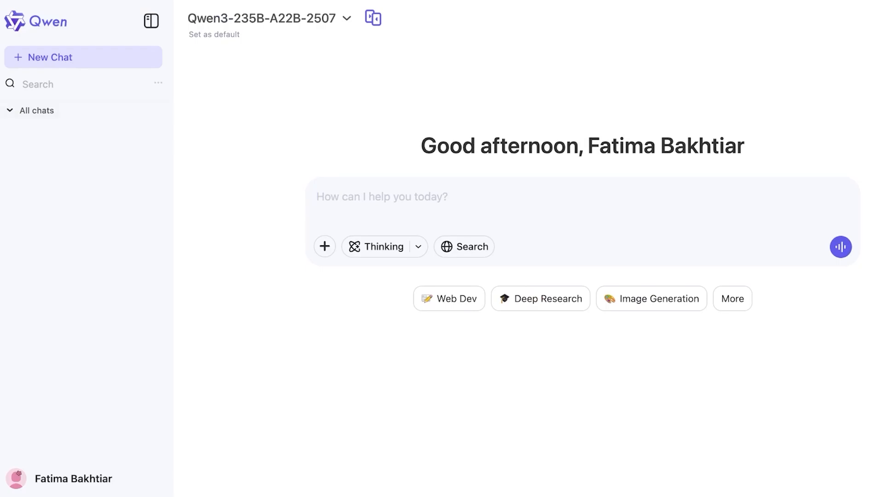
# Step: View the options in the account menu and close it
pyautogui.click(15, 18)
pyautogui.click(870, 19)
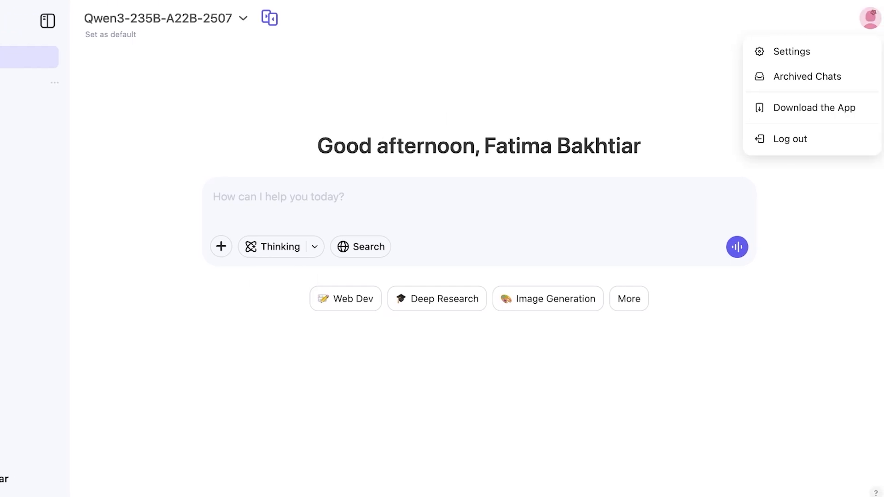
pyautogui.press('Escape')
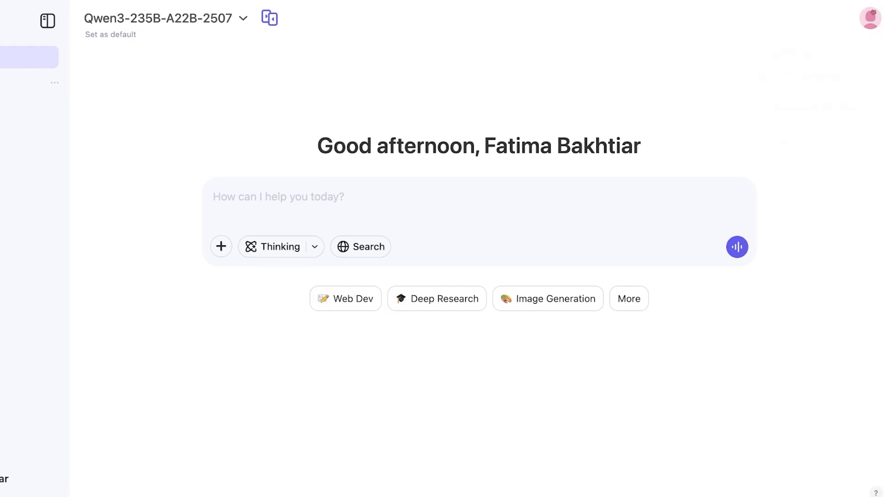
# Step: Check the upload options, try the Search and Thinking modes together, and switch both off again
pyautogui.click(221, 247)
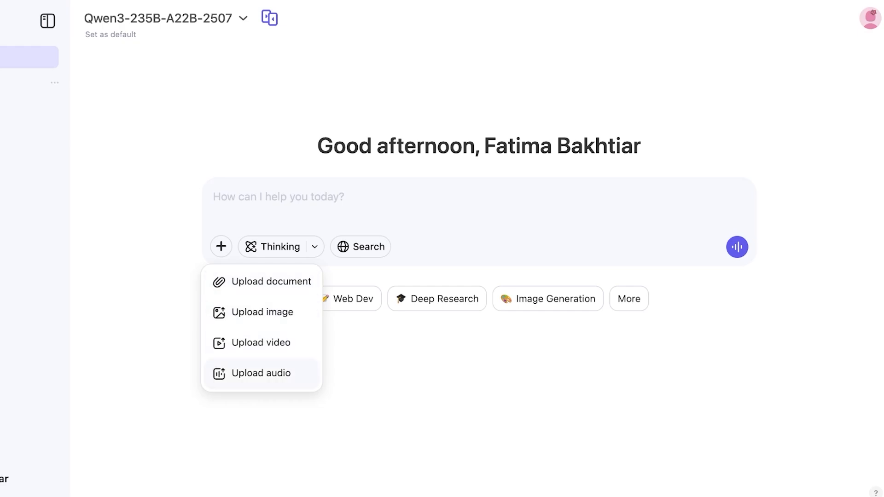
pyautogui.click(360, 247)
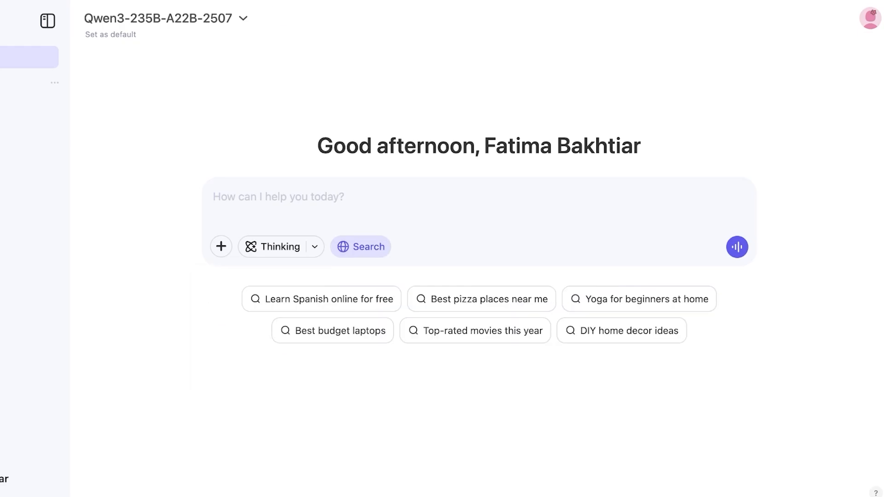
pyautogui.click(277, 247)
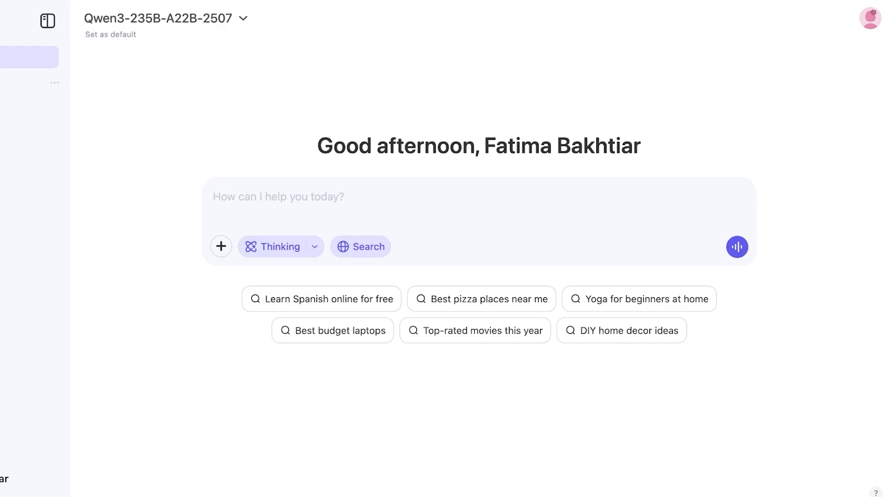
pyautogui.click(360, 246)
pyautogui.click(276, 247)
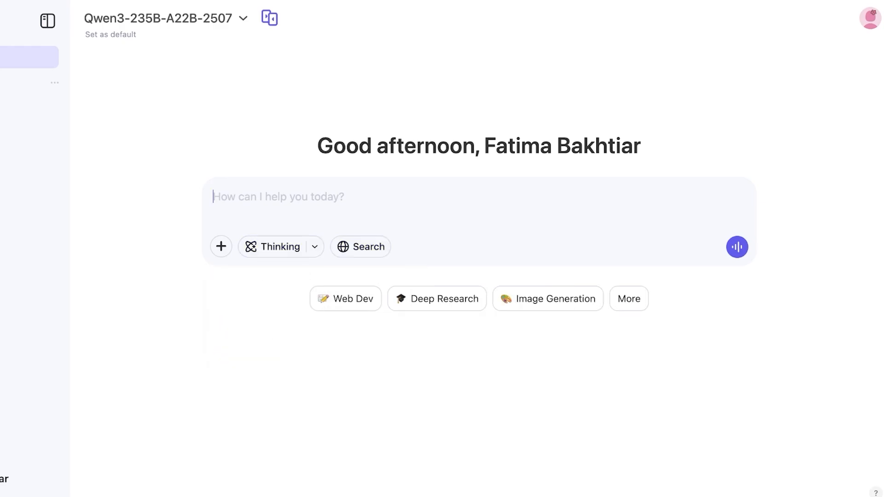
# Step: Generate an image in Image Generation mode with the prompt "create printable art for me, that has a modern french country aesthetic."
pyautogui.click(548, 298)
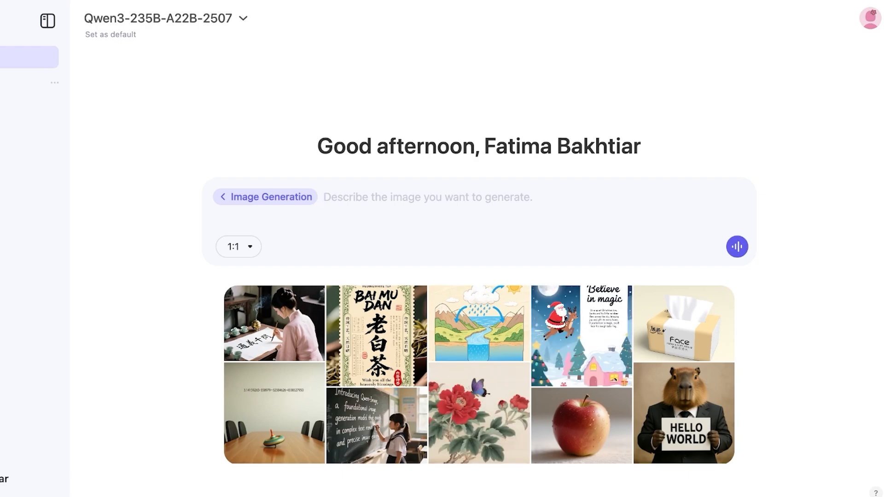
pyautogui.write('create printable a')
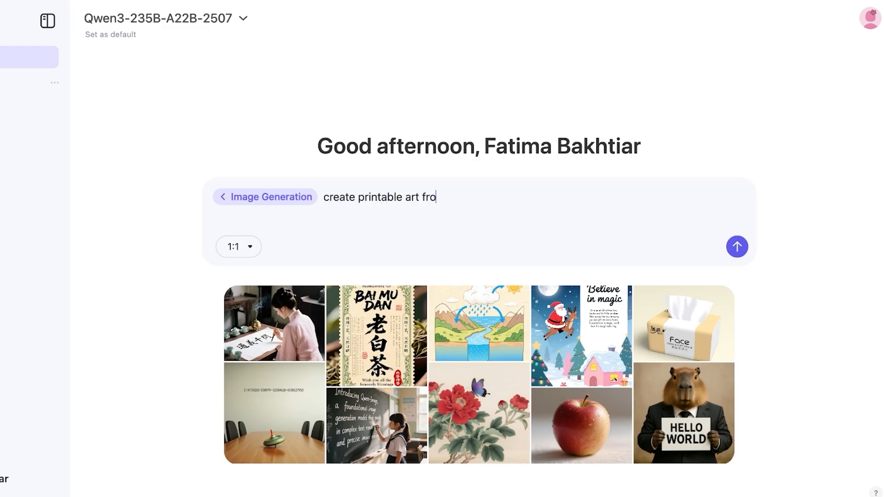
pyautogui.write('rt for me, that has a french')
pyautogui.press('BackSpace')
pyautogui.press('BackSpace')
pyautogui.press('BackSpace')
pyautogui.press('BackSpace')
pyautogui.press('BackSpace')
pyautogui.press('BackSpace')
pyautogui.write('m')
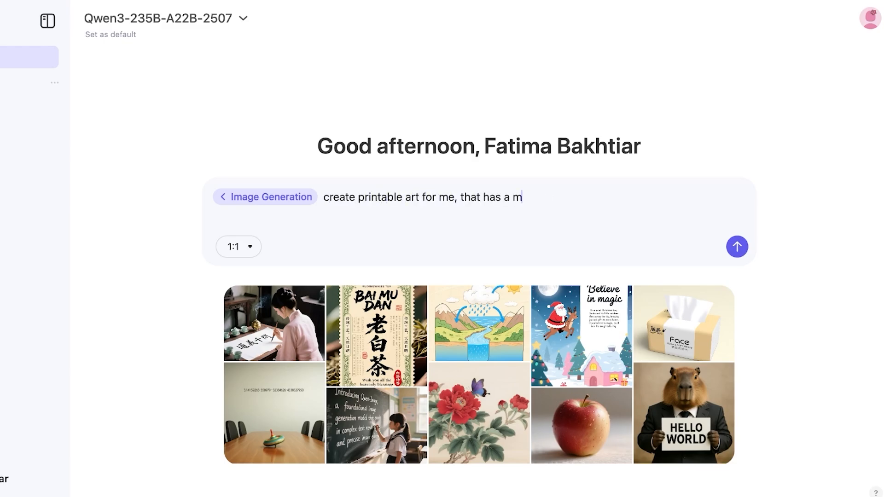
pyautogui.write('odern french c')
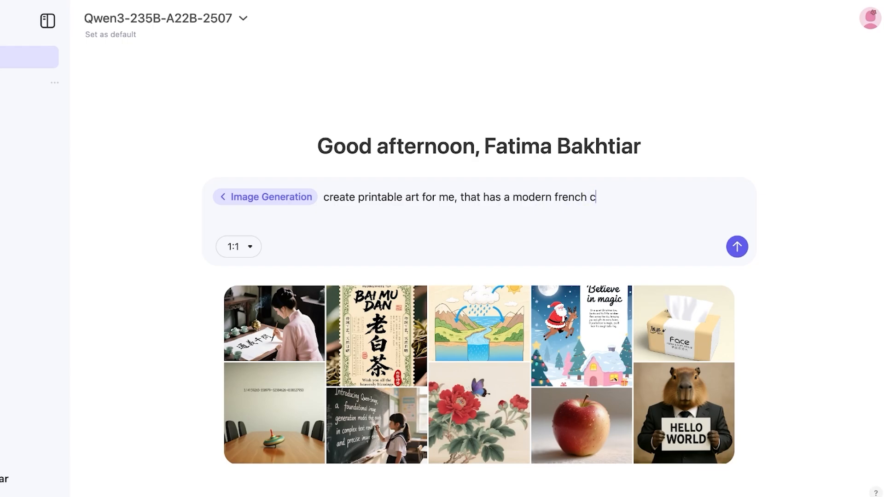
pyautogui.write('ountry aesthetic.')
pyautogui.press('Return')
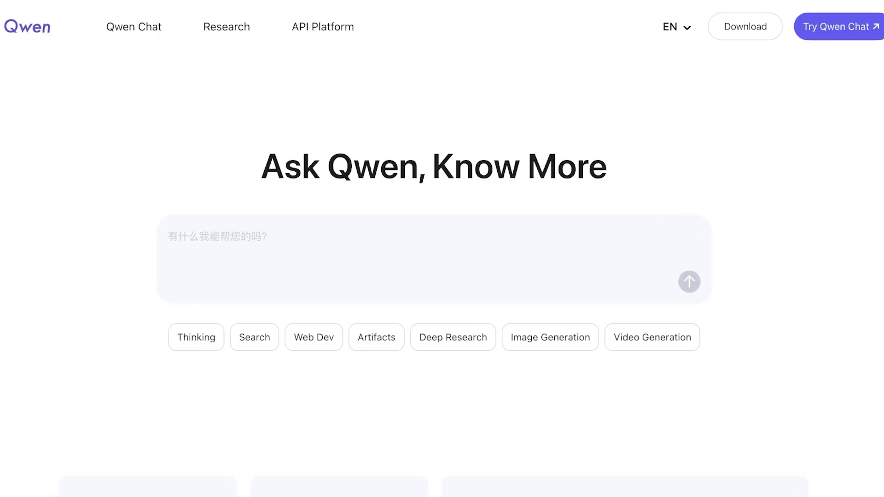
# Step: Examine the product cards on the Qwen home page and the Latest advancements articles on the Research page
pyautogui.scroll(-7, 442, 249)
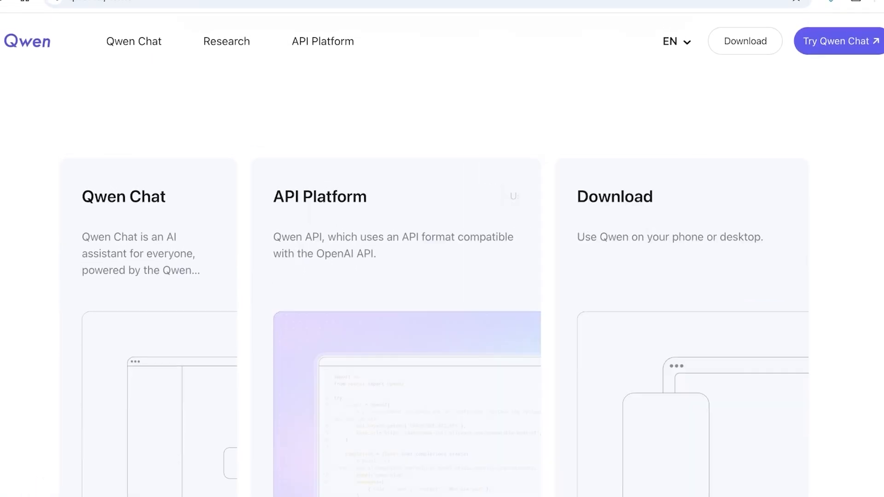
pyautogui.scroll(-8, 441, 276)
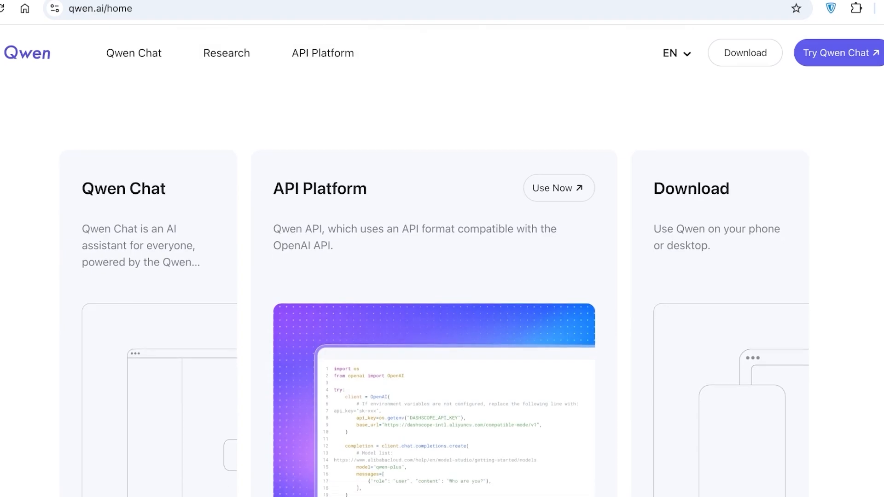
pyautogui.scroll(-4, 442, 276)
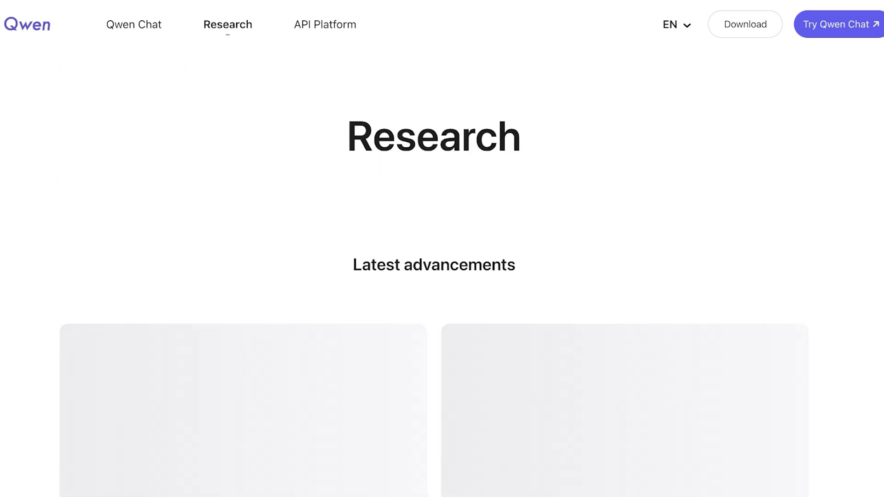
pyautogui.scroll(-4, 434, 294)
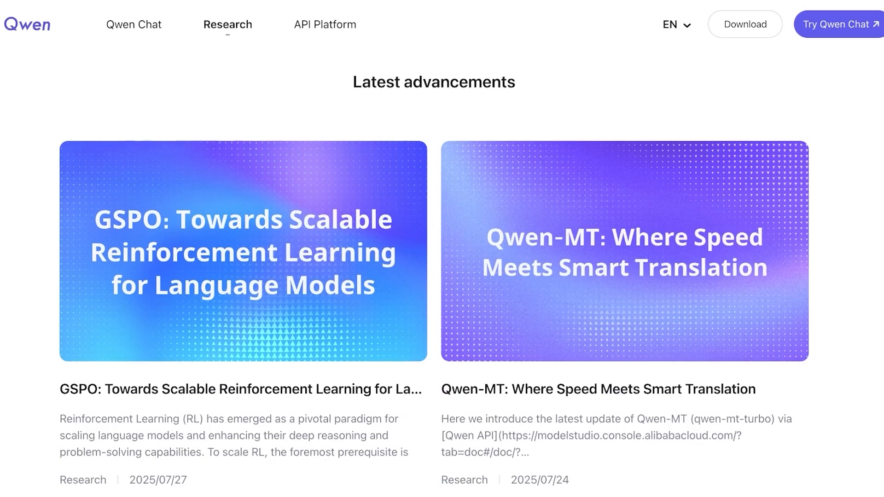
pyautogui.scroll(-3, 434, 295)
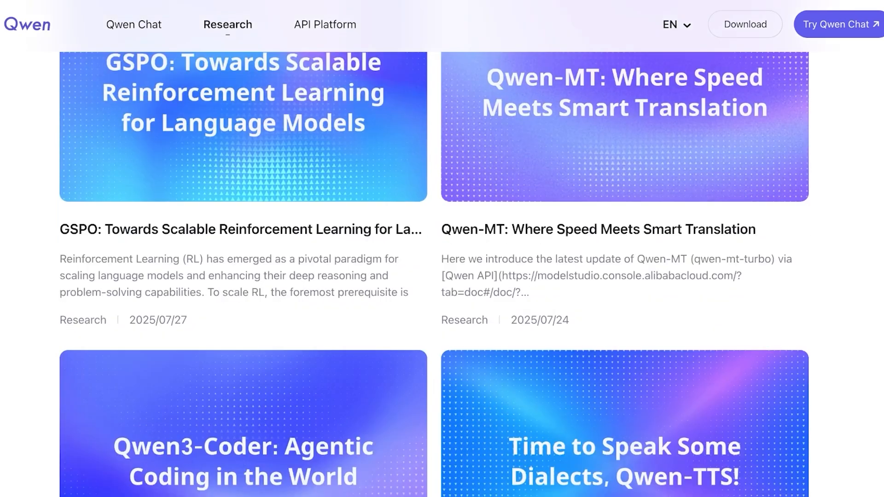
pyautogui.scroll(-4, 434, 295)
pyautogui.scroll(7, 434, 294)
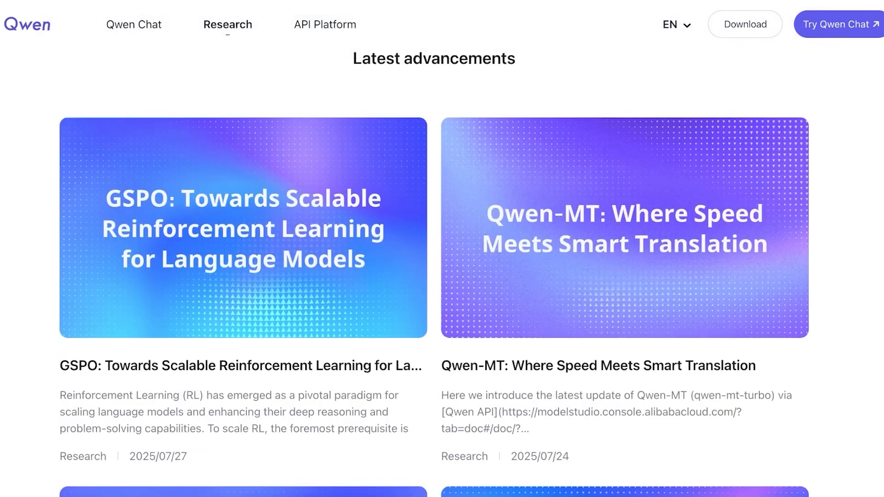
pyautogui.scroll(-8, 434, 294)
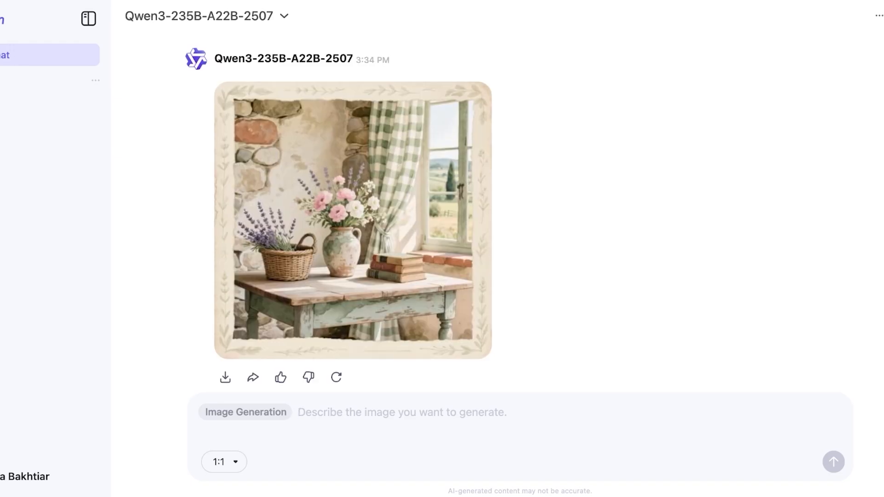
# Step: Review the generated image in the Qwen chat
pyautogui.scroll(1, 477, 217)
pyautogui.scroll(-2, 477, 216)
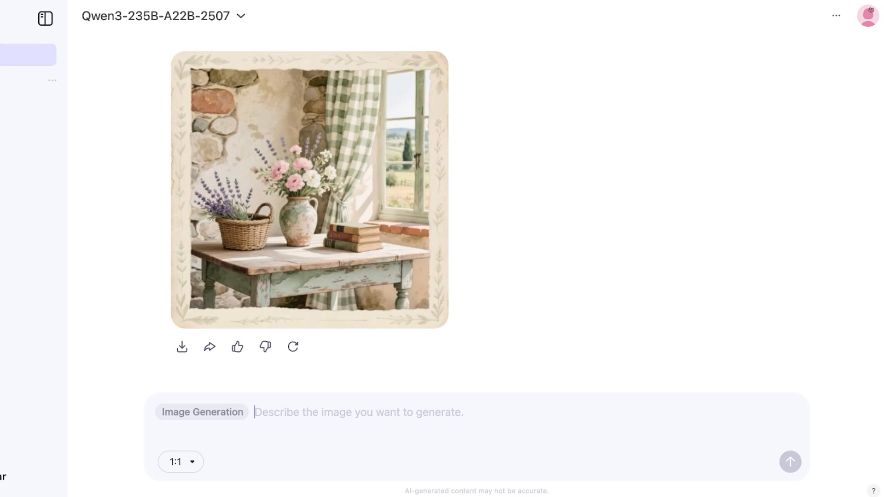
# Step: Generate an image from the prompt "a woman standing infront of a castle wearing a luxurious green ball gown. she has maids walking behind her"
pyautogui.write('a woman')
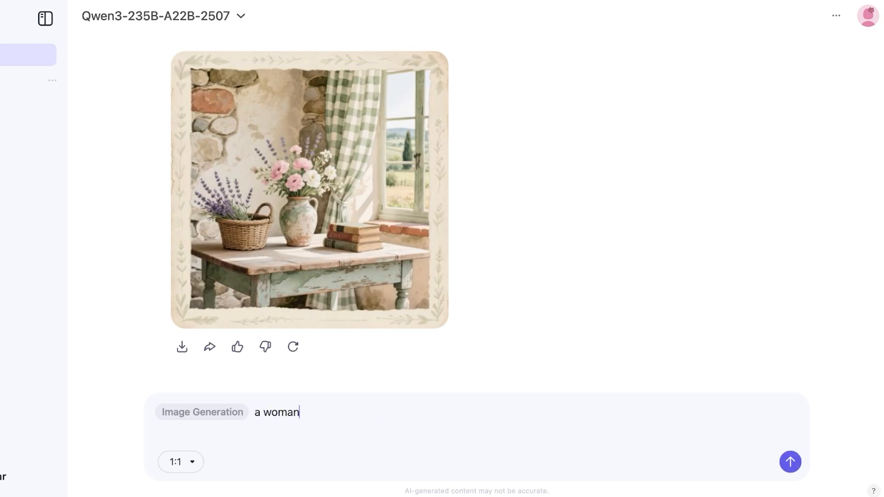
pyautogui.write(' standing infront of')
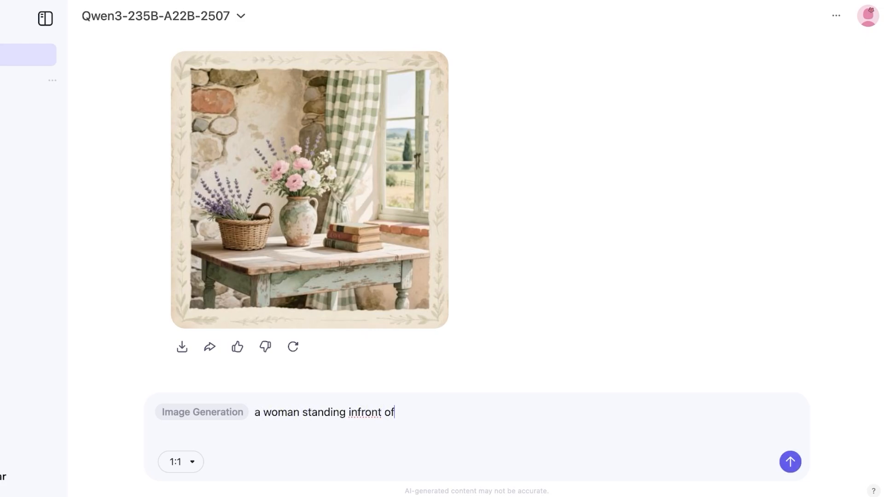
pyautogui.write(' a castle wearing')
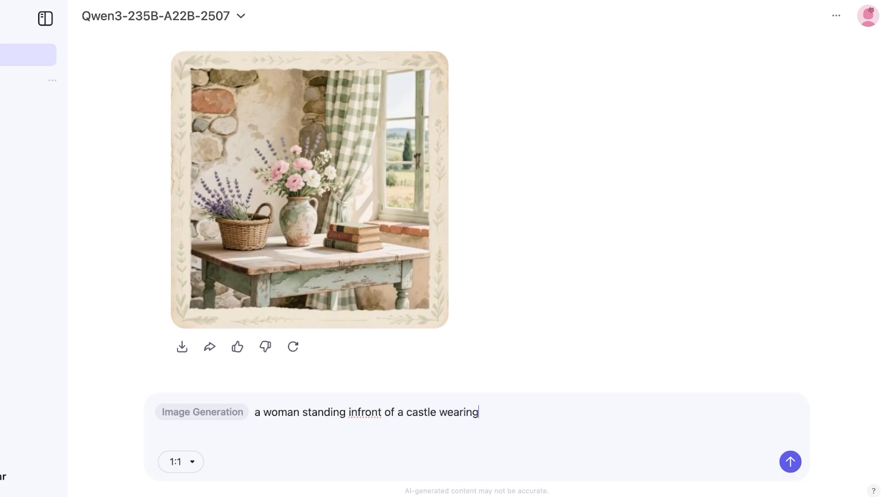
pyautogui.write(' a luxurious green ball gown. sh')
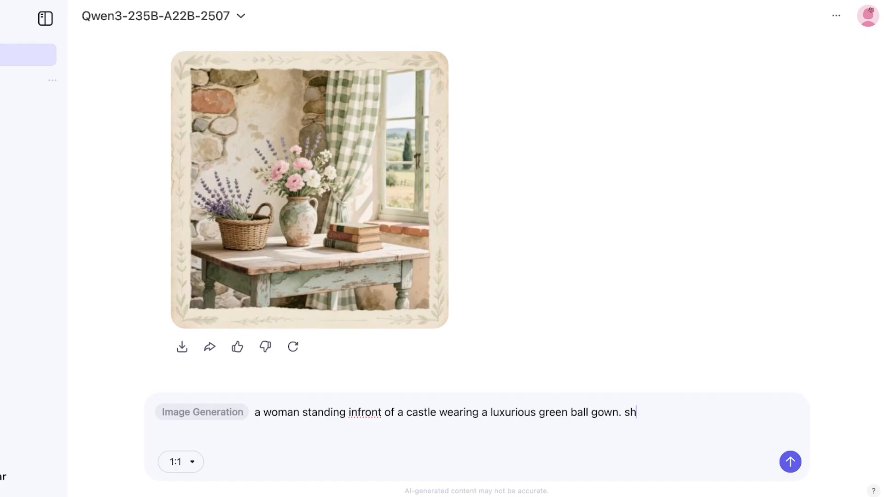
pyautogui.write('e has maids walking b')
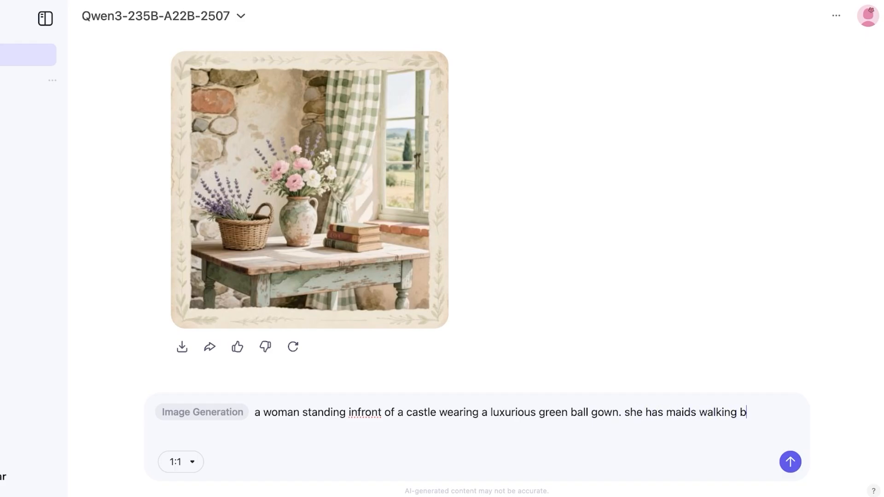
pyautogui.write('ehind her')
pyautogui.press('Return')
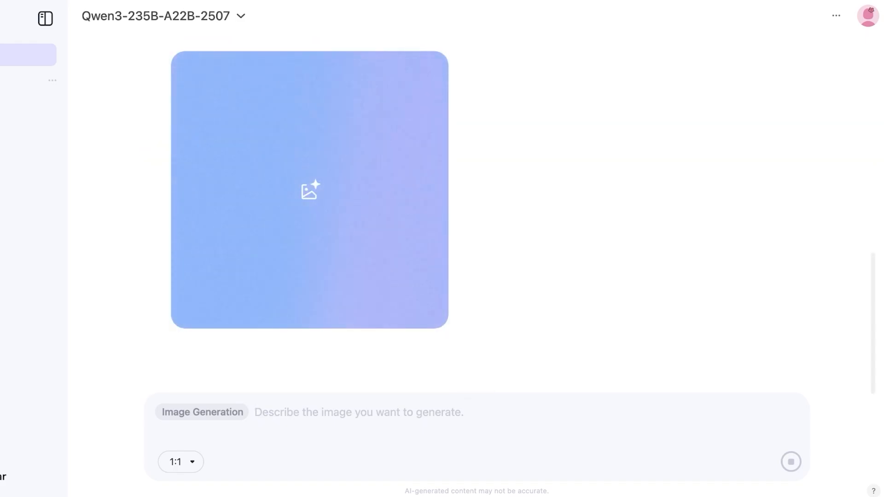
pyautogui.scroll(4, 477, 217)
pyautogui.scroll(-4, 477, 216)
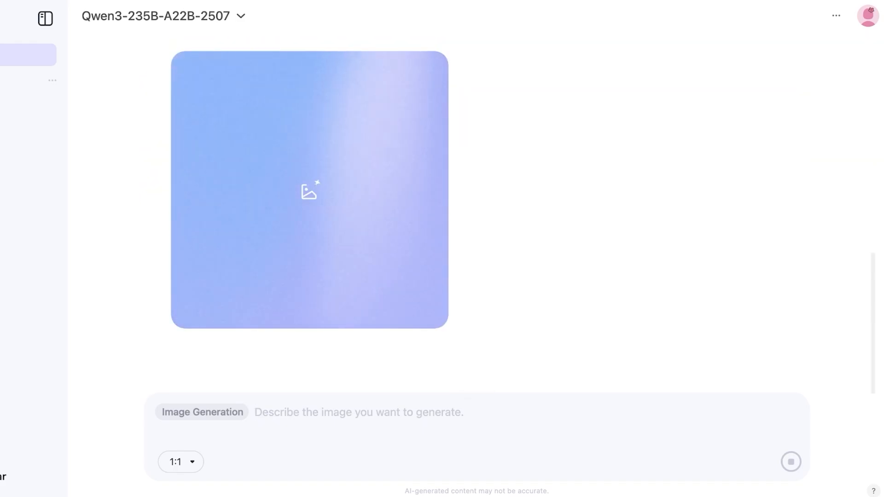
pyautogui.scroll(4, 477, 216)
pyautogui.scroll(-4, 476, 217)
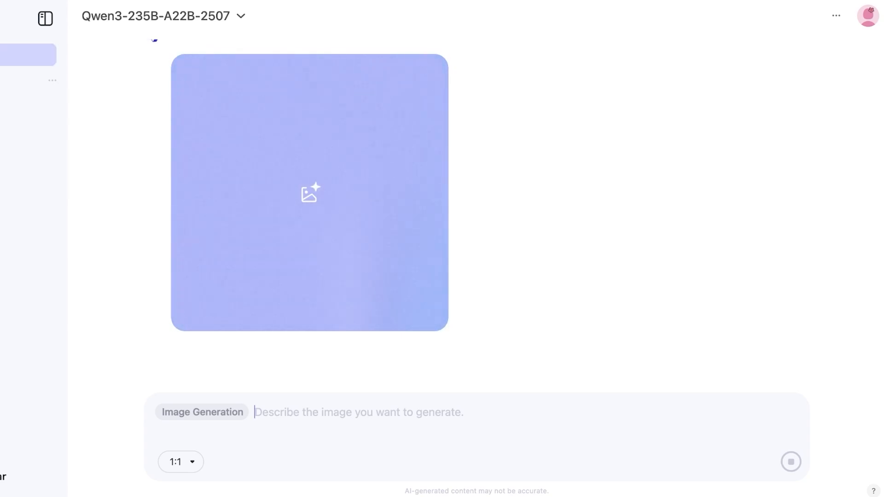
pyautogui.scroll(8, 476, 216)
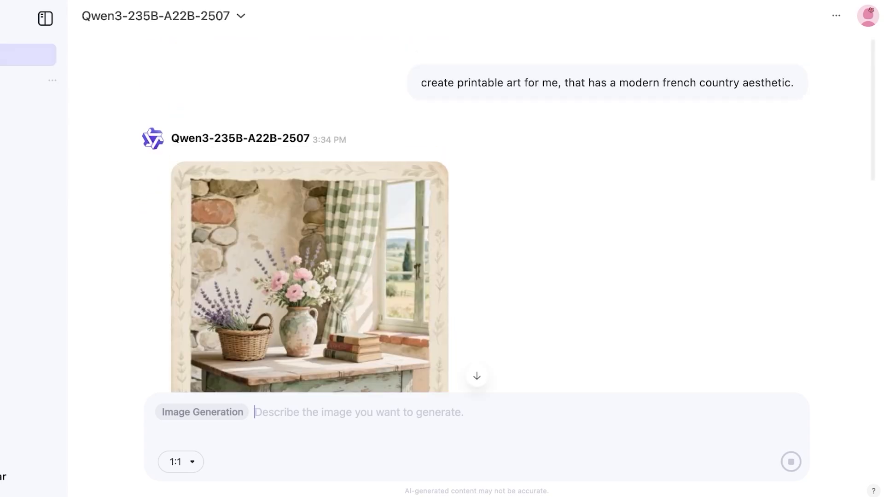
pyautogui.scroll(-8, 476, 217)
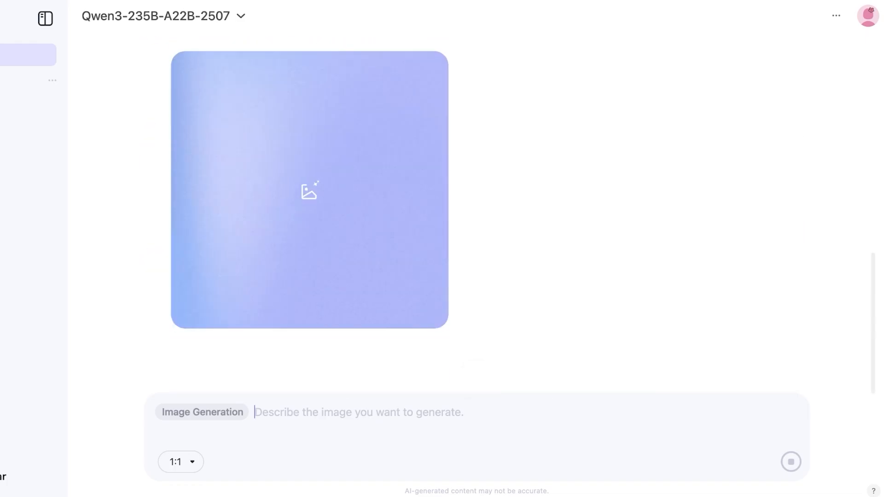
pyautogui.scroll(1, 477, 216)
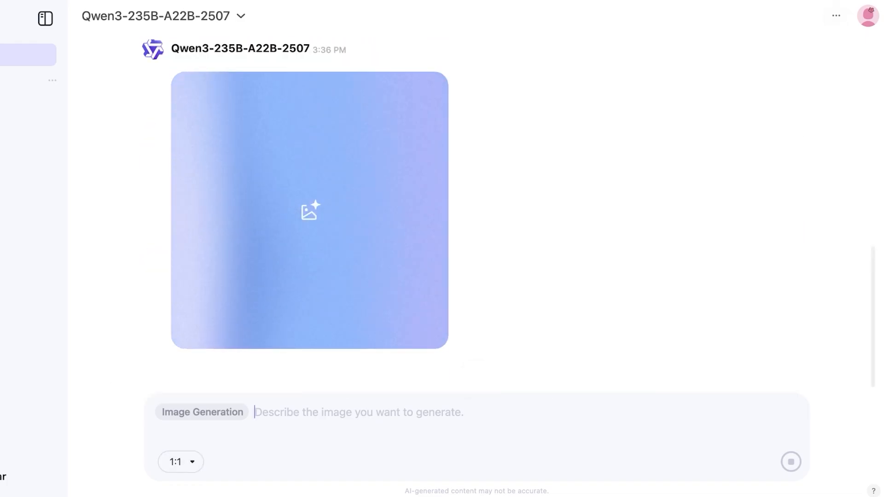
# Step: Check the chat's options and view the generated image of the woman in front of the castle enlarged
pyautogui.click(835, 16)
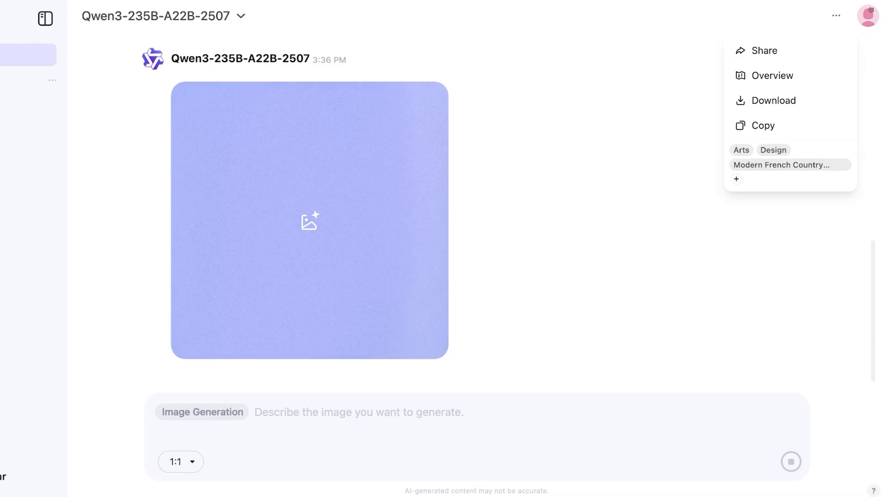
pyautogui.click(598, 184)
pyautogui.scroll(6, 476, 216)
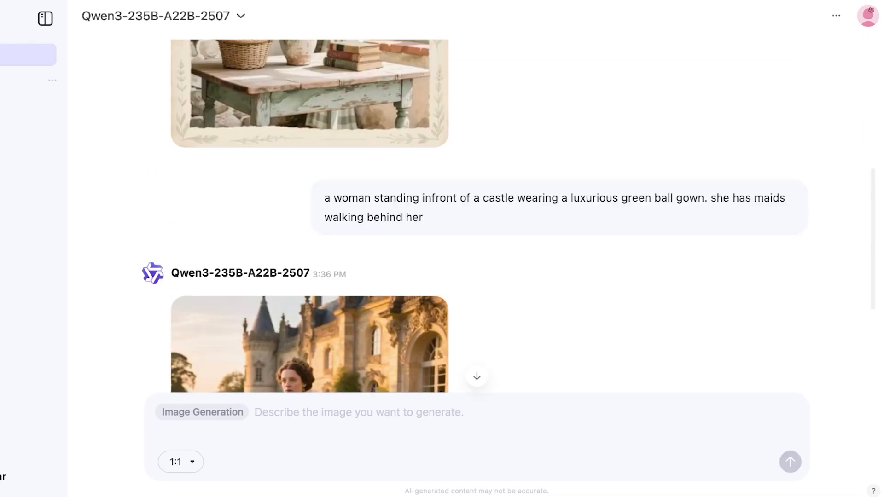
pyautogui.scroll(-7, 477, 216)
pyautogui.click(310, 189)
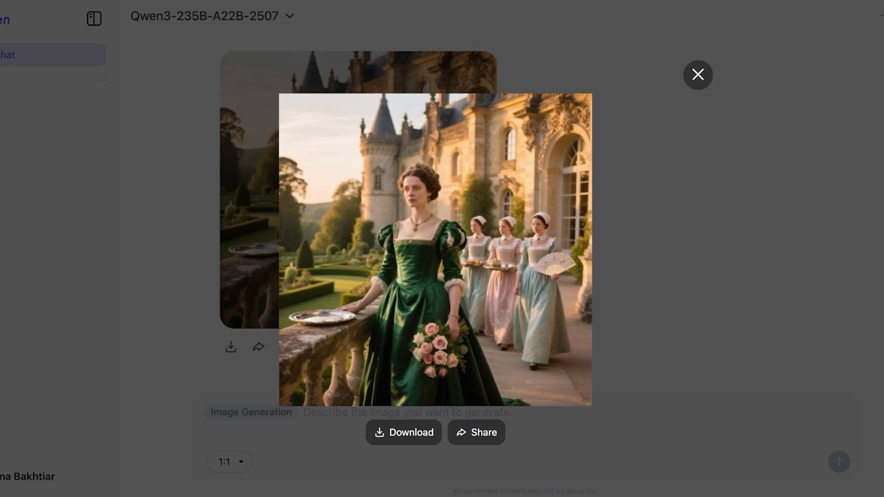
pyautogui.press('Escape')
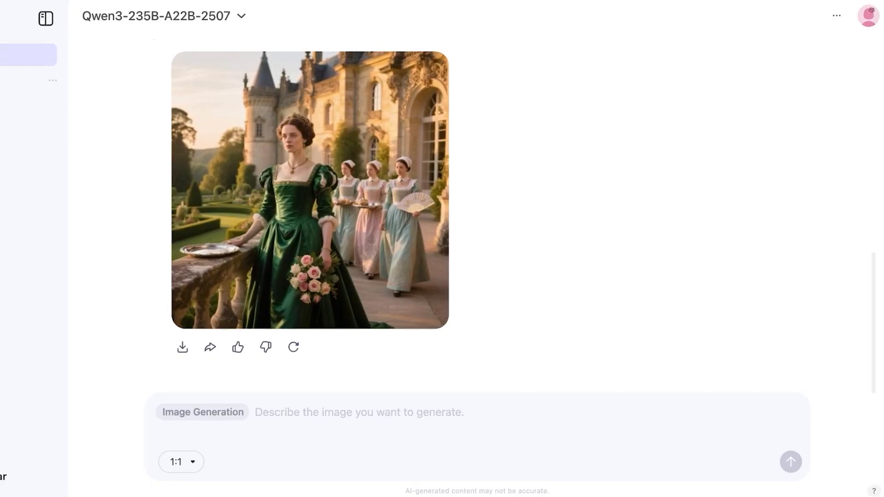
pyautogui.scroll(1, 477, 222)
pyautogui.scroll(-1, 296, 211)
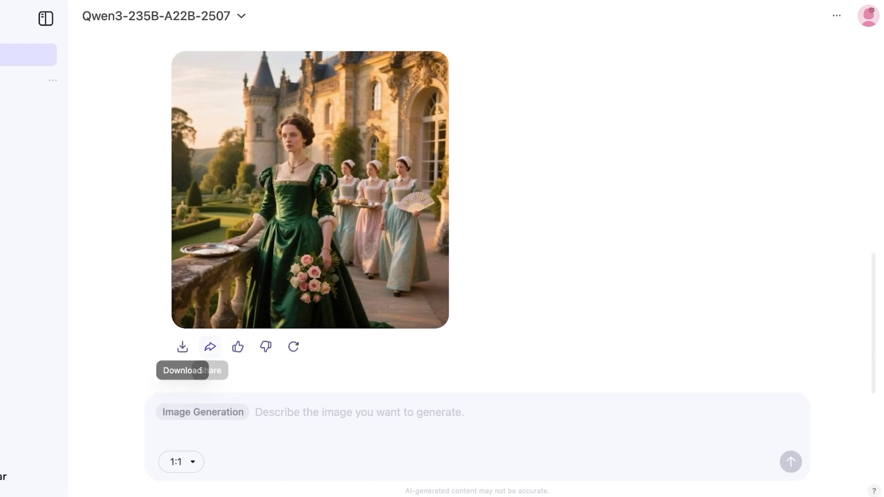
pyautogui.click(181, 461)
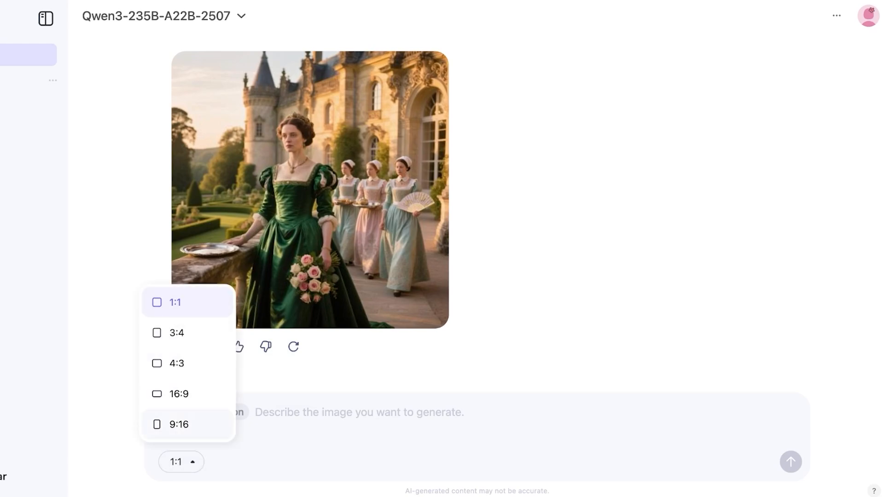
pyautogui.click(179, 393)
pyautogui.click(185, 462)
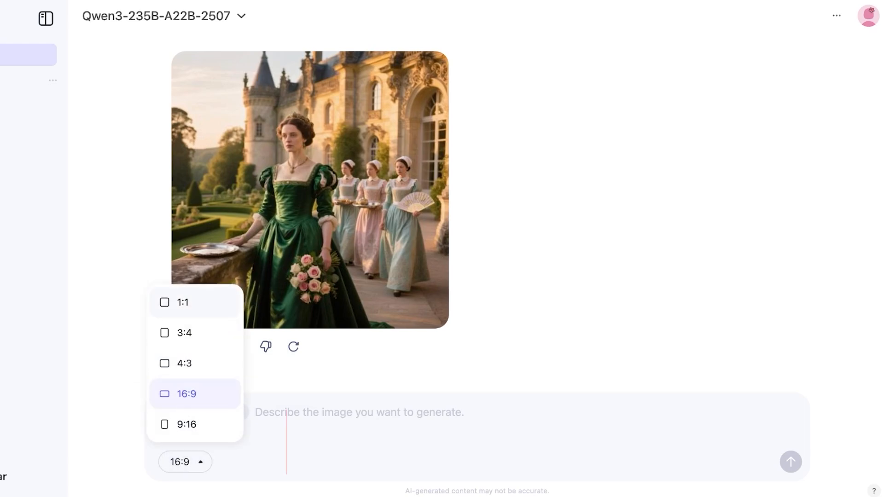
pyautogui.click(183, 302)
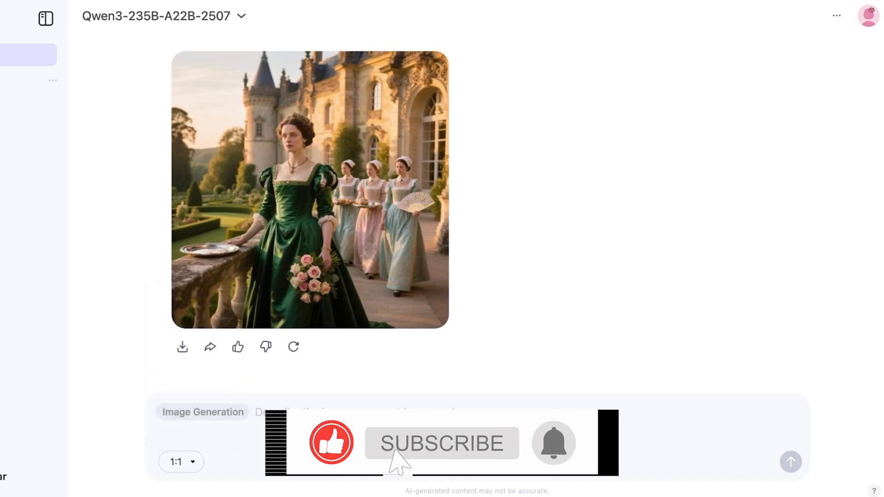
# Step: Set the aspect ratio to 16:9 and generate an image from the prompt "create a cover photo with different types of flowers"
pyautogui.click(181, 461)
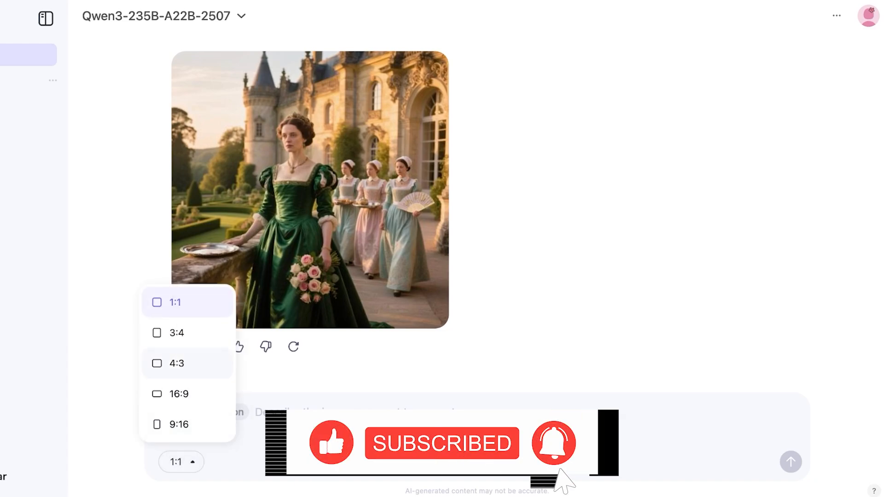
pyautogui.click(179, 394)
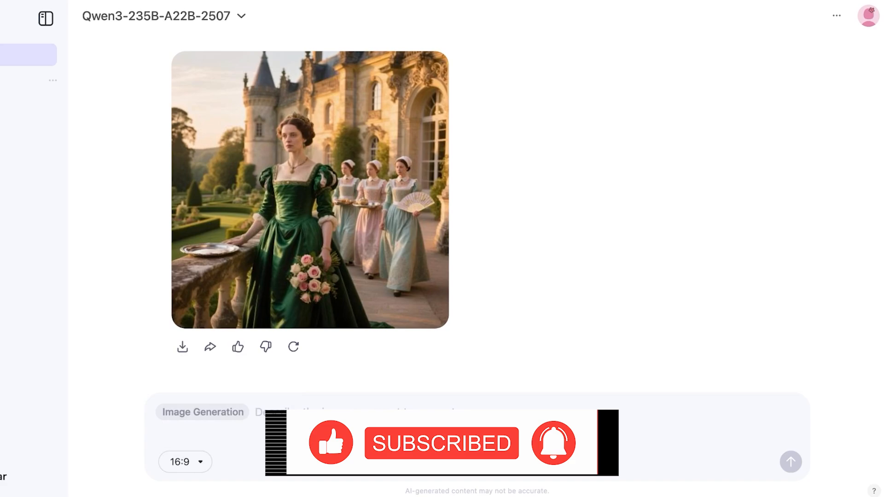
pyautogui.write('create a')
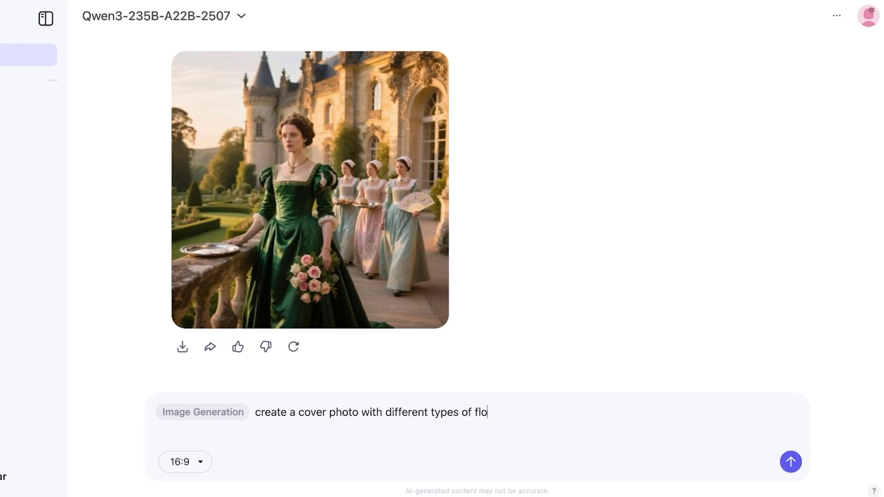
pyautogui.write('cover photo with different types of flowers')
pyautogui.press('Return')
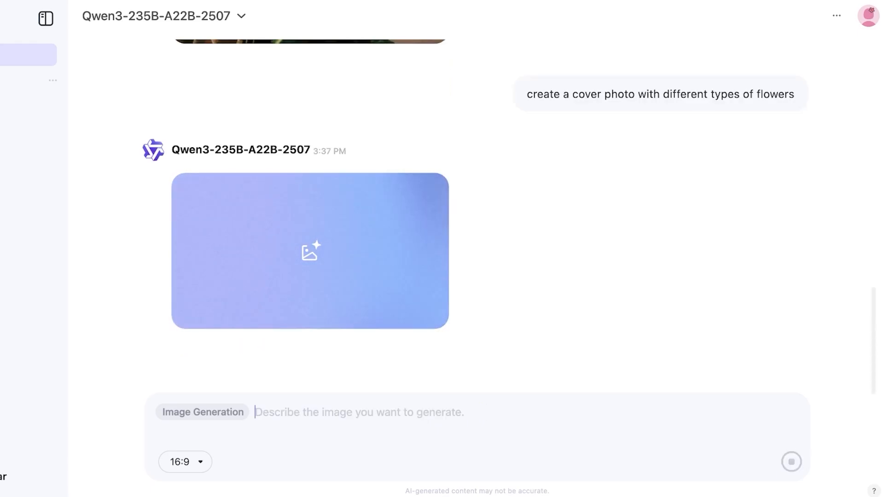
# Step: Look back over the earlier images in the chat and view the generated flower cover photo enlarged
pyautogui.scroll(3, 645, 207)
pyautogui.scroll(10, 506, 217)
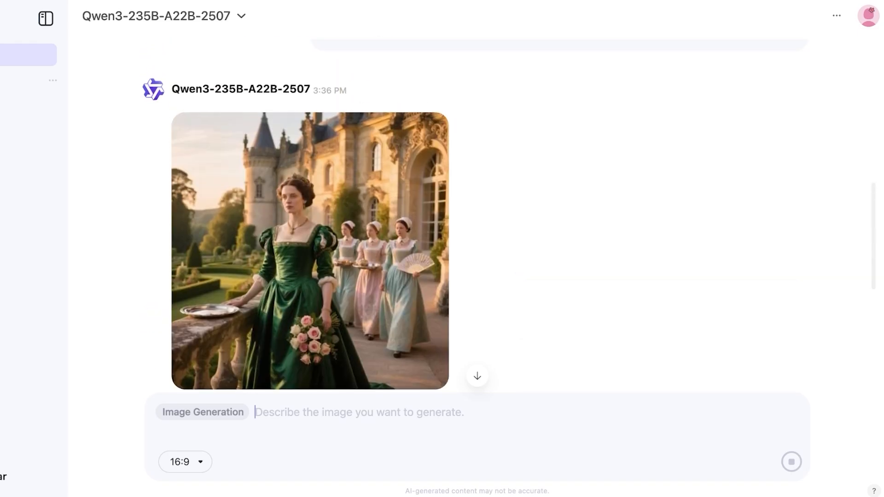
pyautogui.scroll(3, 477, 216)
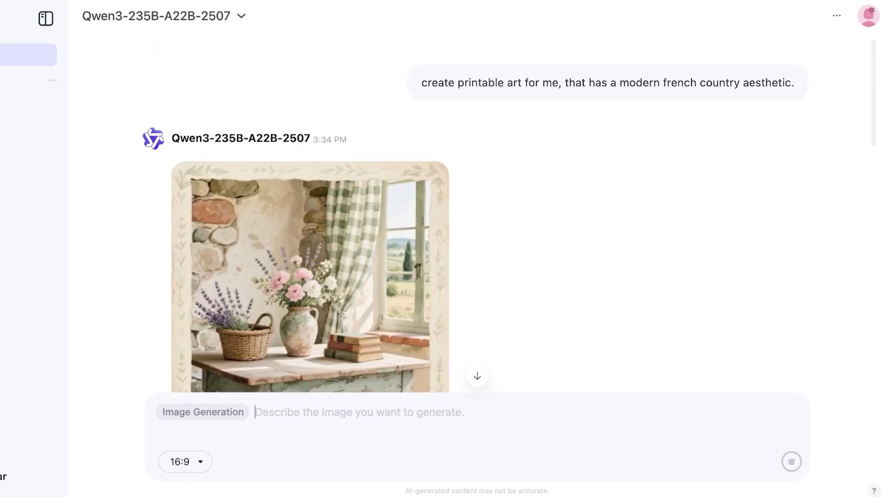
pyautogui.scroll(-15, 478, 217)
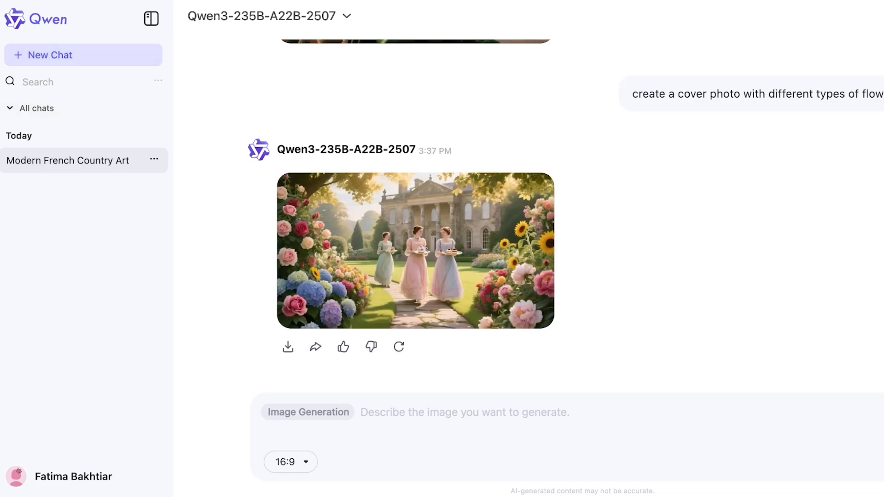
pyautogui.click(415, 251)
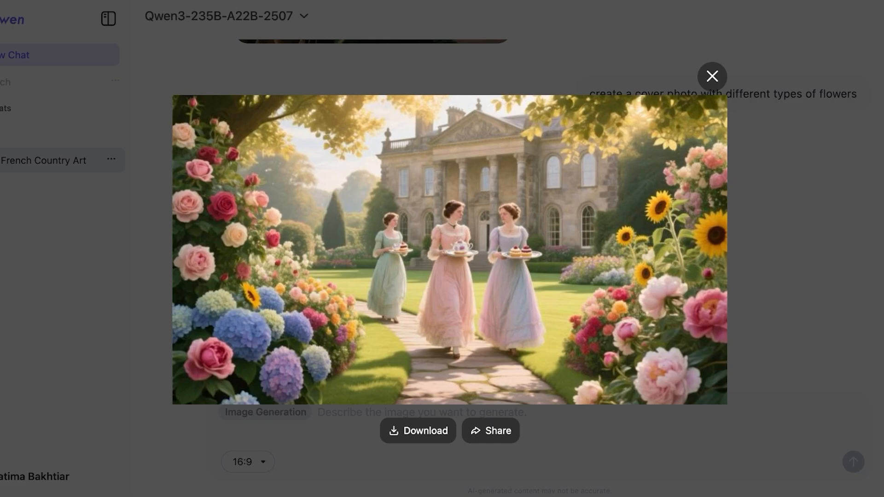
pyautogui.press('Escape')
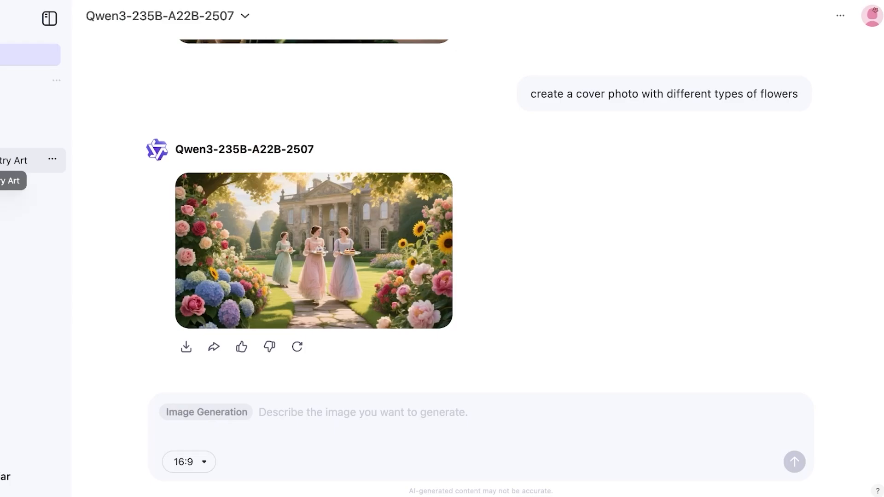
# Step: Start a new chat in Video Generation mode and use the sample prompt about a huge elephant drinking water by the clear river
pyautogui.click(48, 54)
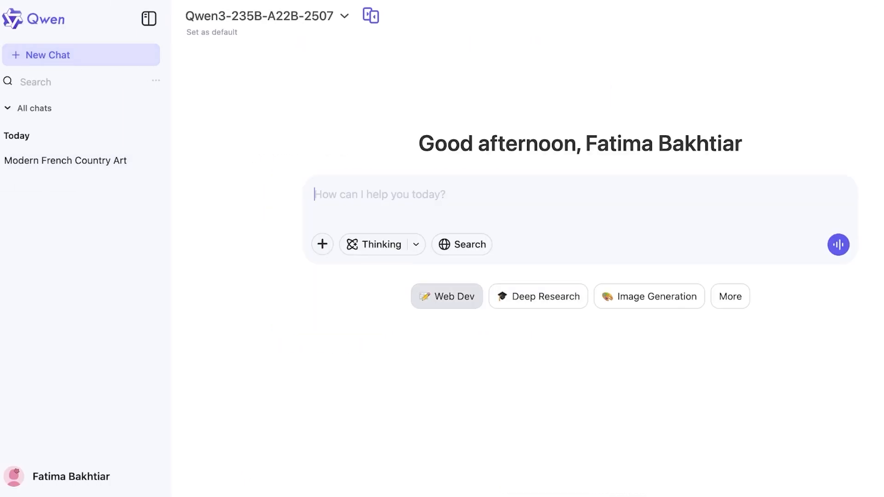
pyautogui.click(730, 296)
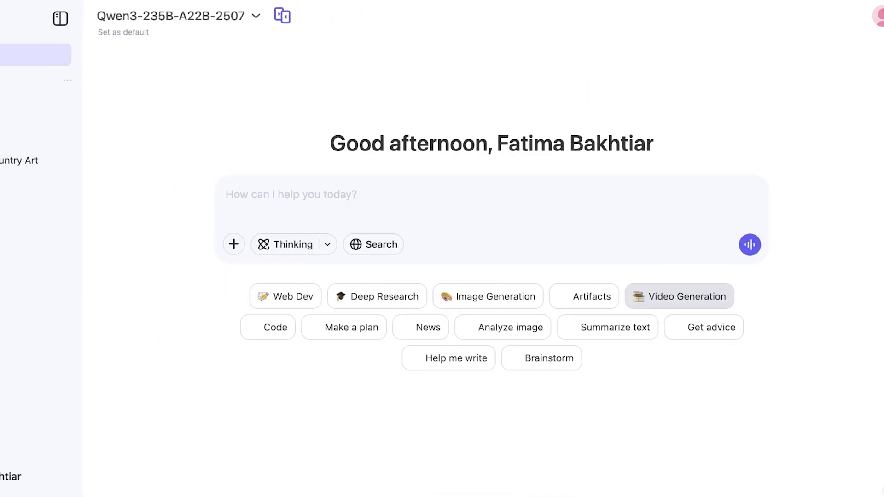
pyautogui.click(768, 296)
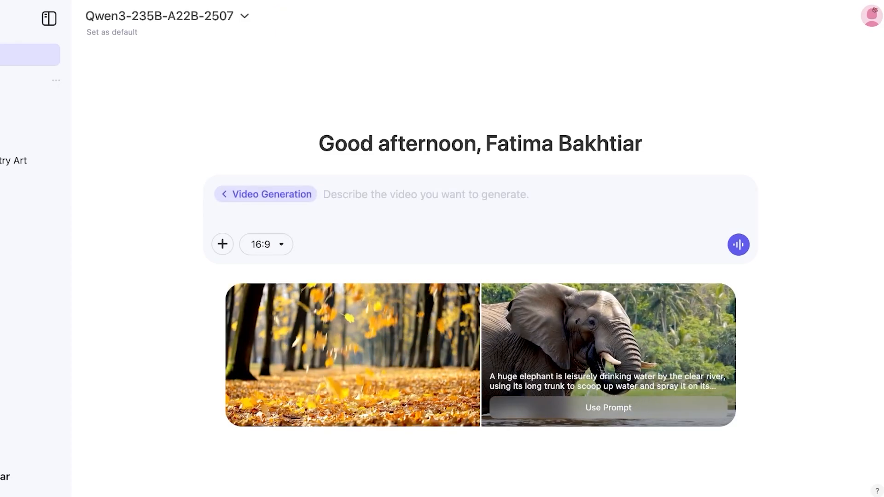
pyautogui.click(608, 407)
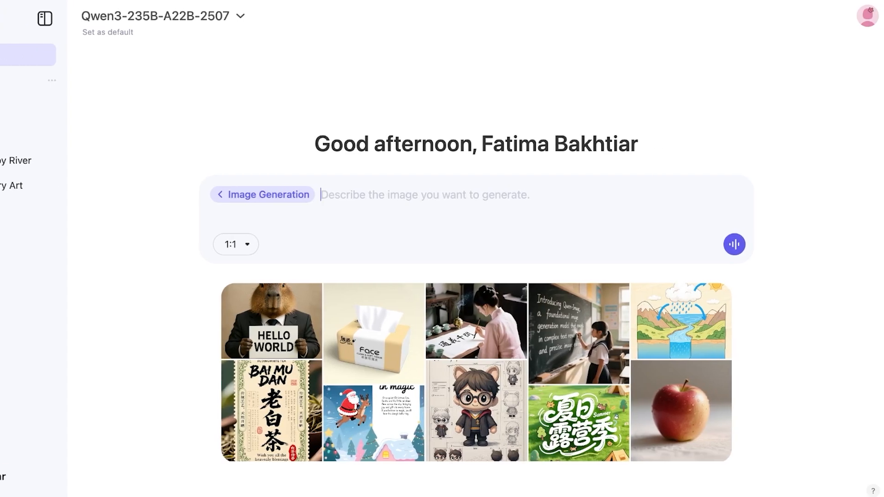
# Step: Submit prompt "Create a simple text logo for my brand called 'ornamo' make it a creative but simple design and include a little bit of floral line art"
pyautogui.write('C')
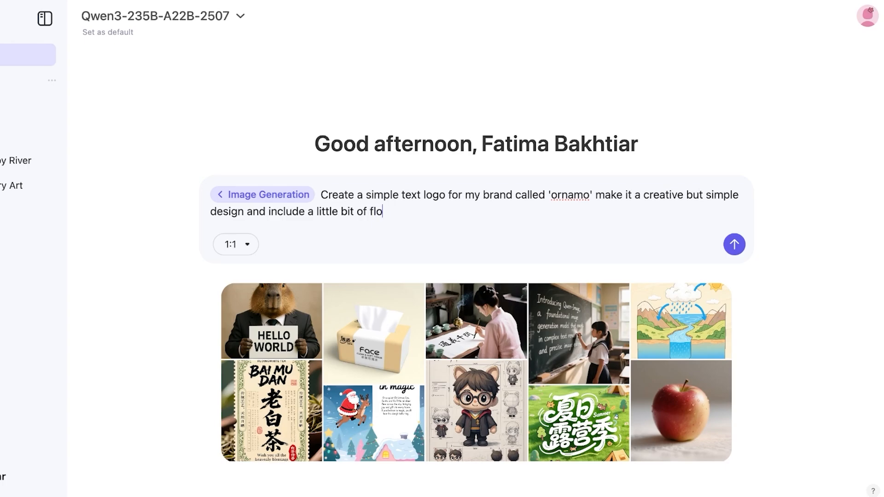
pyautogui.press('Return')
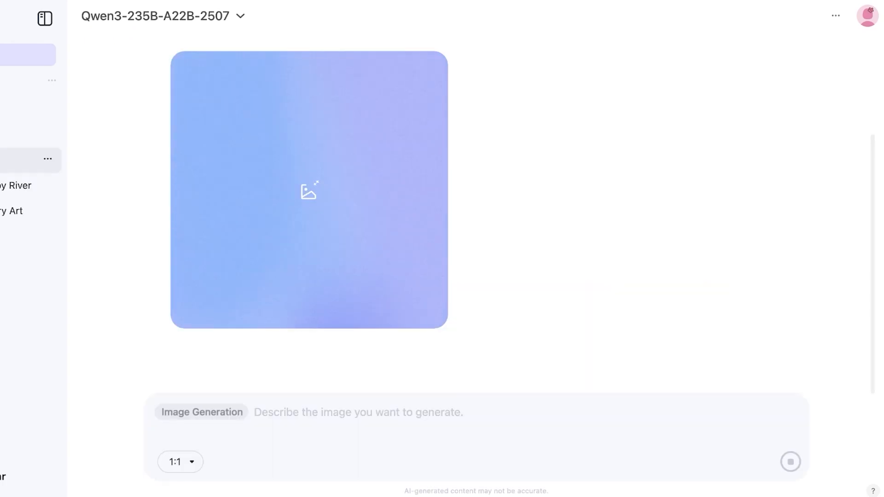
pyautogui.scroll(3, 476, 221)
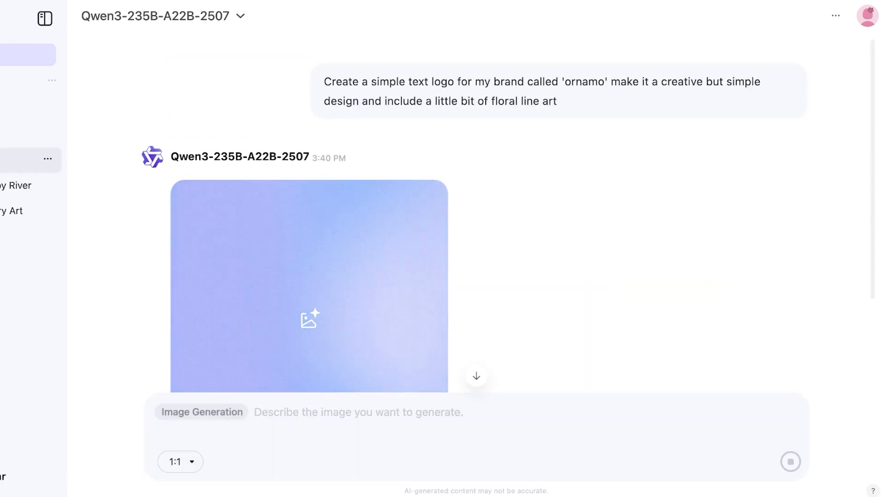
# Step: Check the elephant video's generation progress in its chat twice, returning to the new logo chat each time
pyautogui.scroll(-1, 477, 221)
pyautogui.click(15, 186)
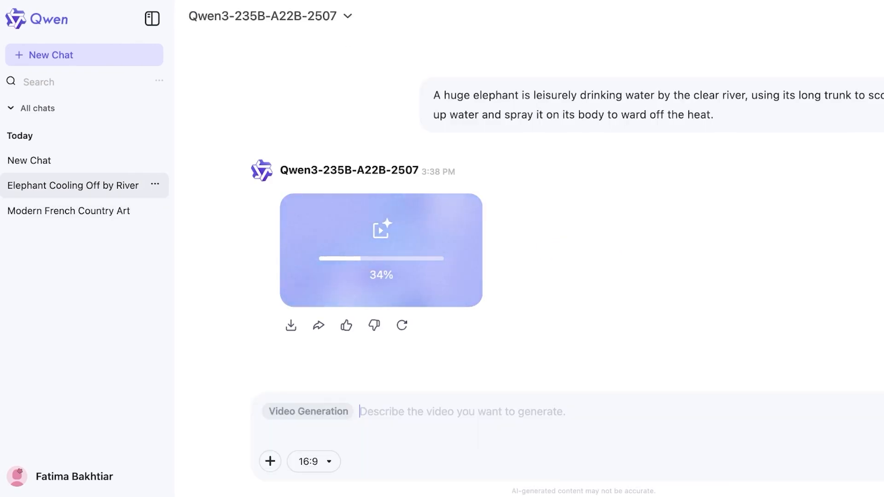
pyautogui.click(29, 161)
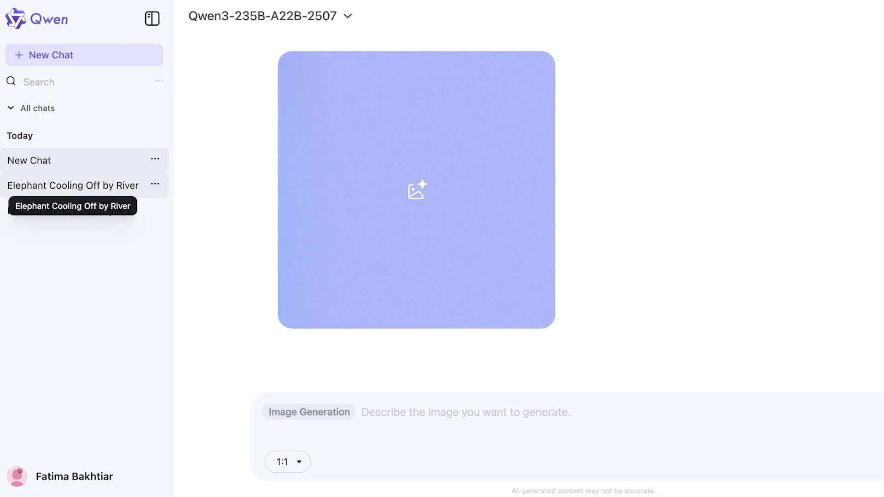
pyautogui.click(73, 185)
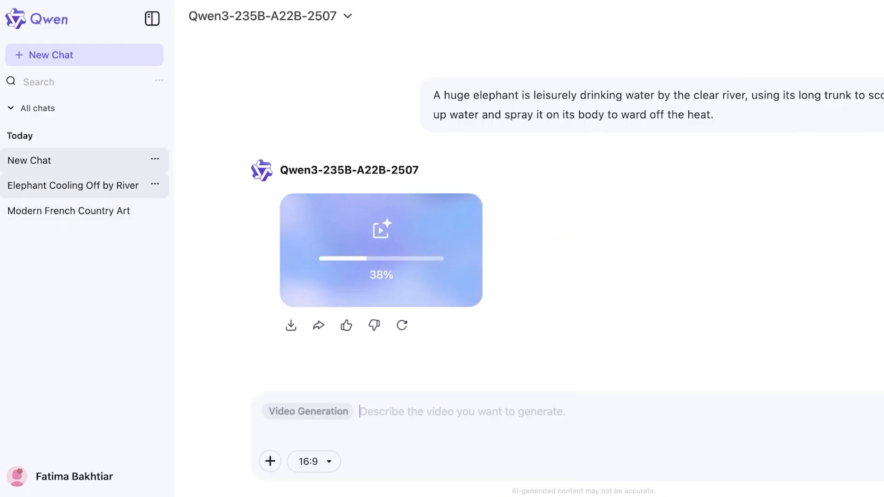
pyautogui.click(29, 161)
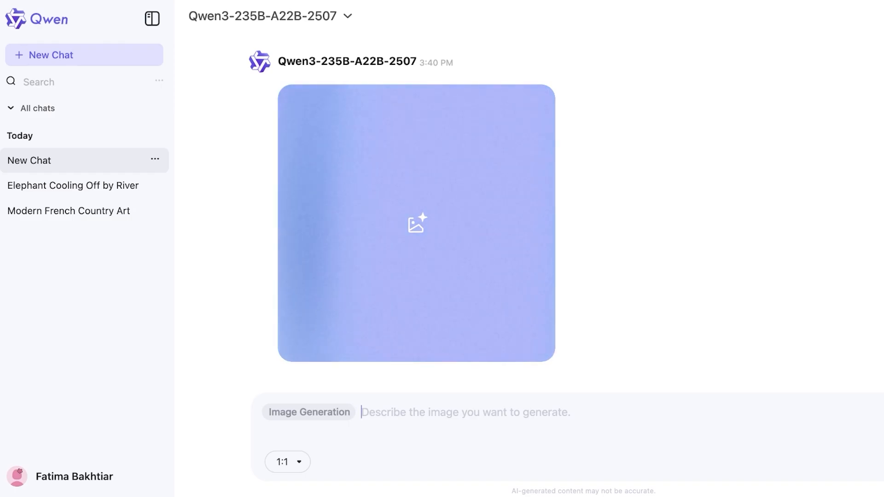
# Step: Examine the generated 'ornamo' logo image together with its prompt
pyautogui.scroll(-3, 565, 207)
pyautogui.scroll(3, 565, 207)
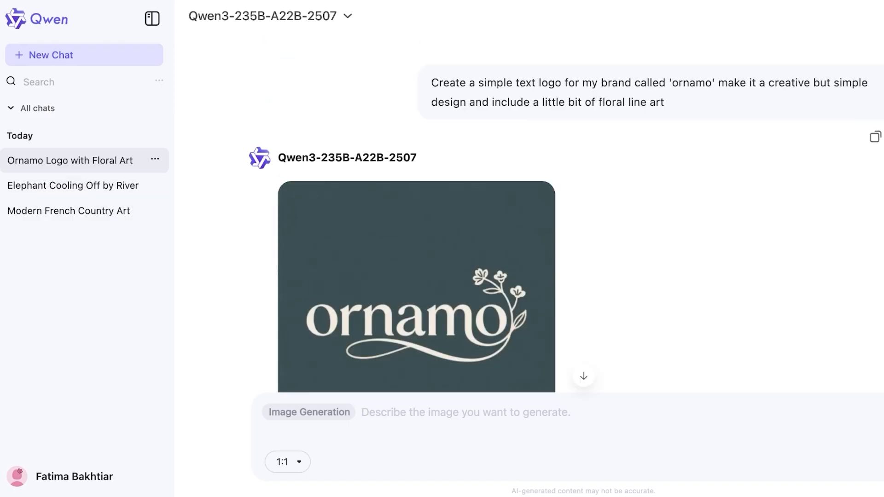
pyautogui.scroll(-3, 565, 207)
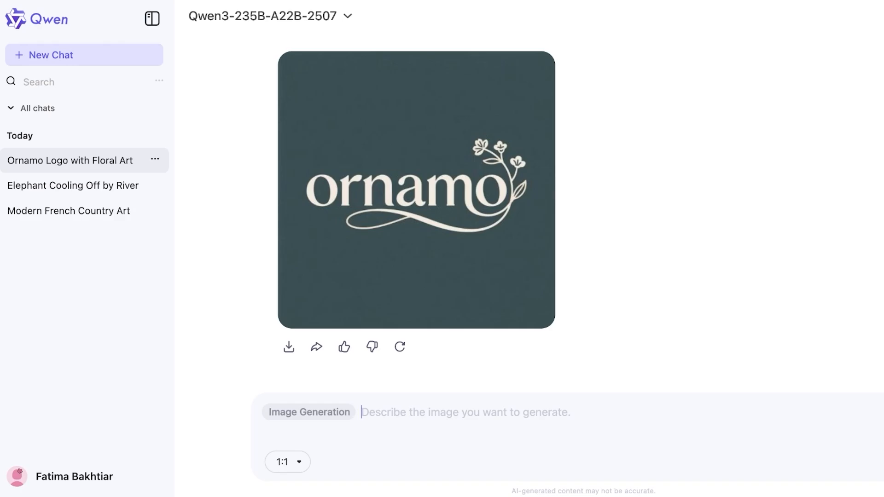
pyautogui.scroll(3, 565, 208)
pyautogui.scroll(-3, 565, 207)
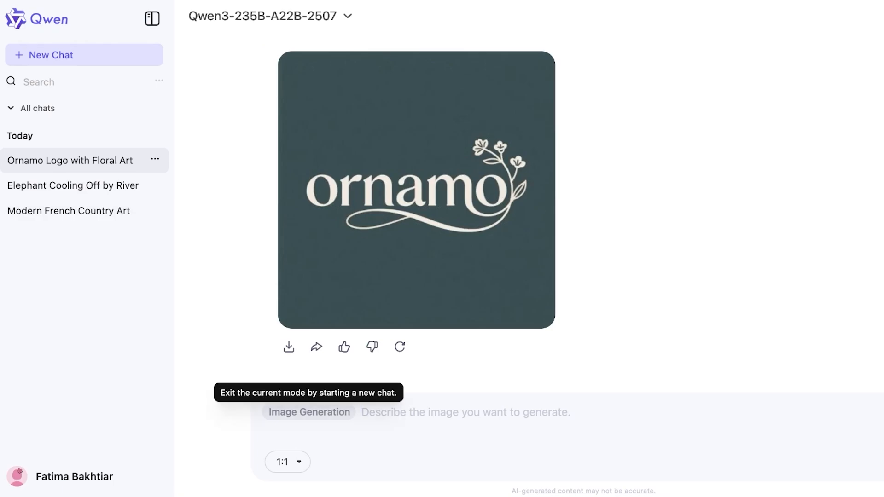
# Step: Regenerate the 'ornamo' logo, check the elephant video's progress meanwhile, and return to the logo chat
pyautogui.click(400, 347)
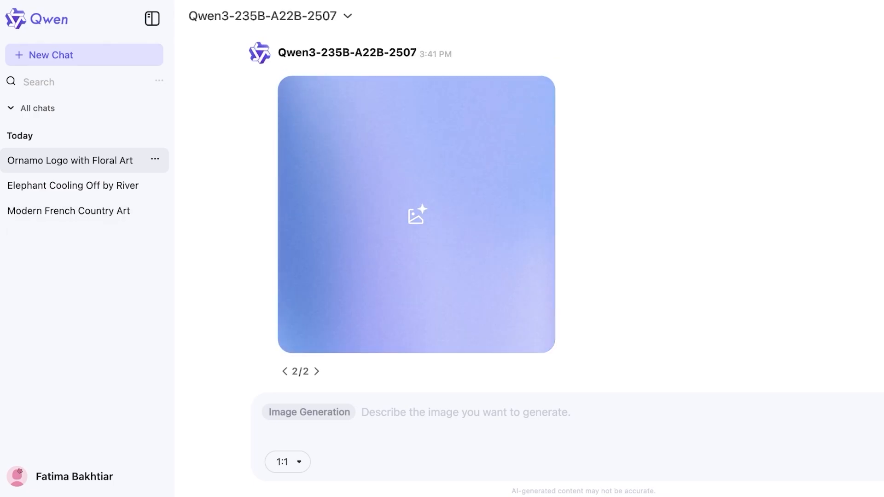
pyautogui.click(72, 185)
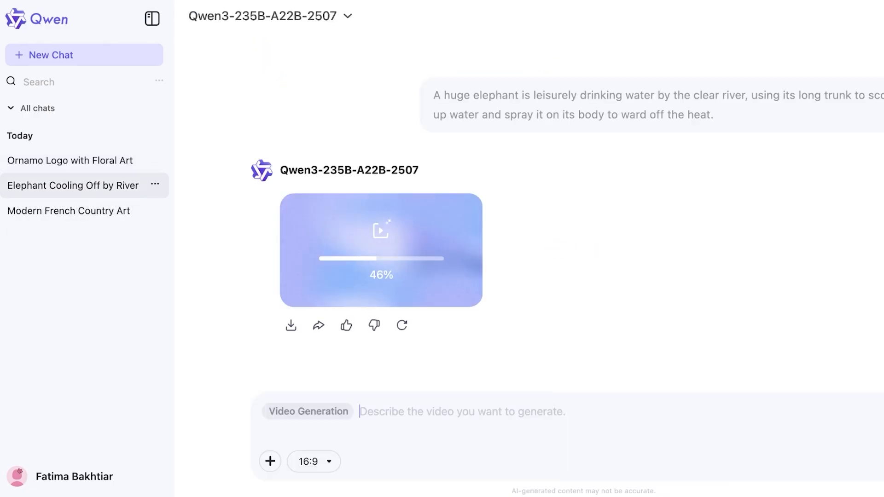
pyautogui.click(69, 160)
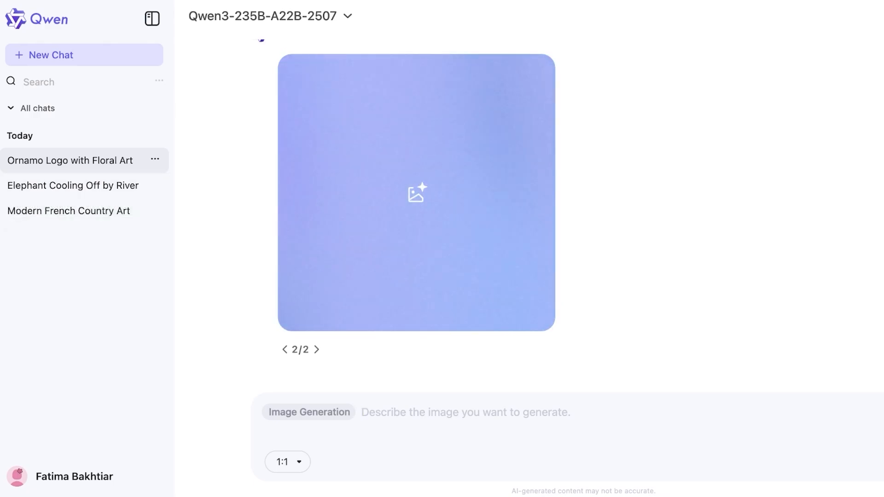
# Step: Compare the first version of the 'ornamo' logo with the regenerated second version
pyautogui.scroll(1, 530, 216)
pyautogui.scroll(2, 530, 216)
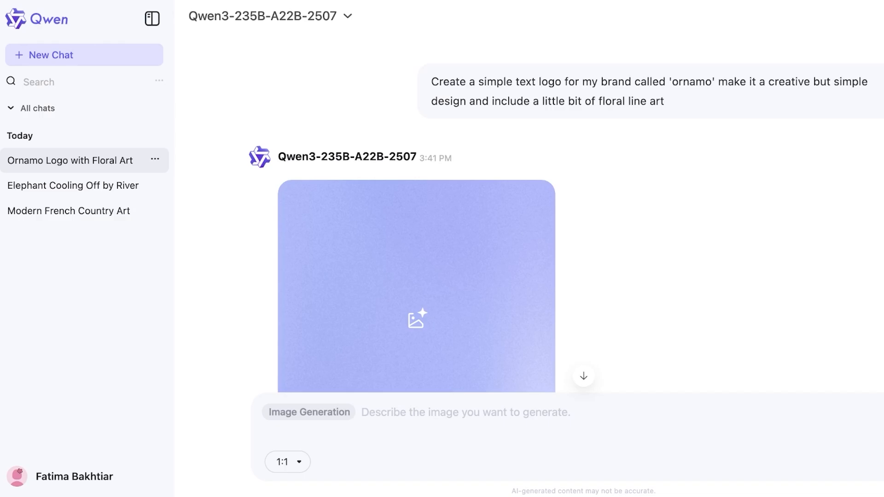
pyautogui.scroll(-3, 530, 216)
pyautogui.scroll(1, 529, 216)
pyautogui.click(284, 377)
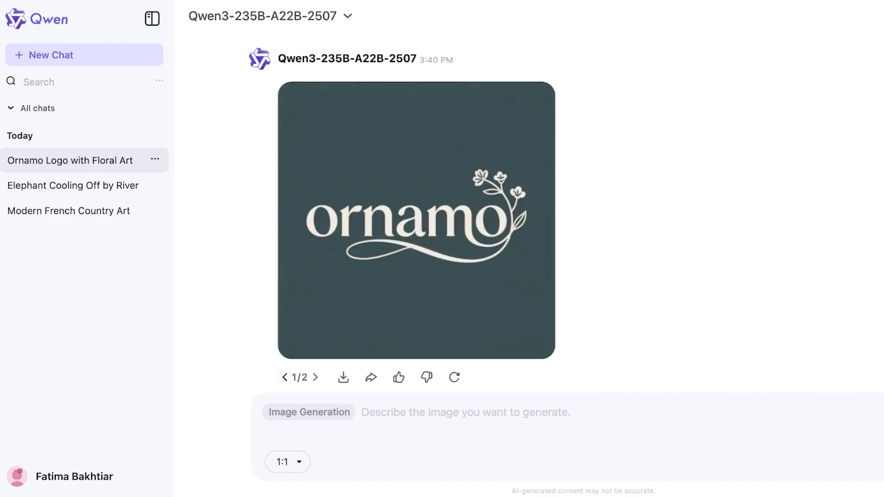
pyautogui.scroll(2, 419, 230)
pyautogui.scroll(-3, 419, 231)
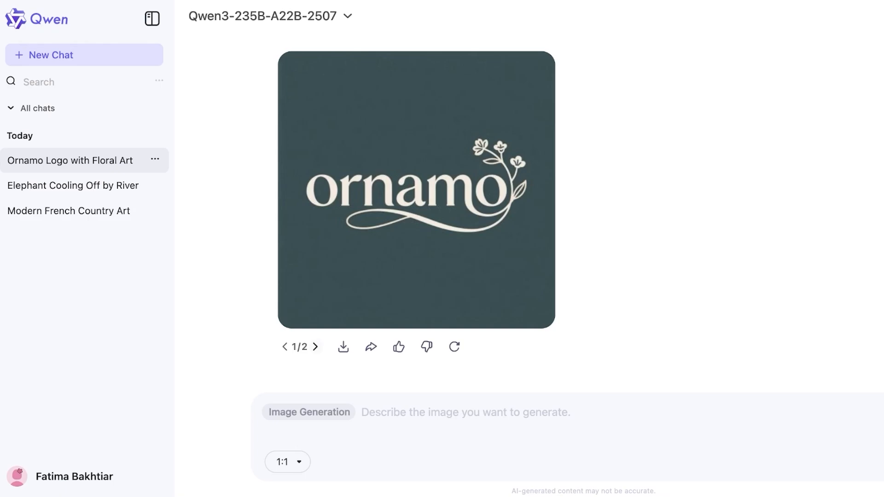
pyautogui.click(315, 347)
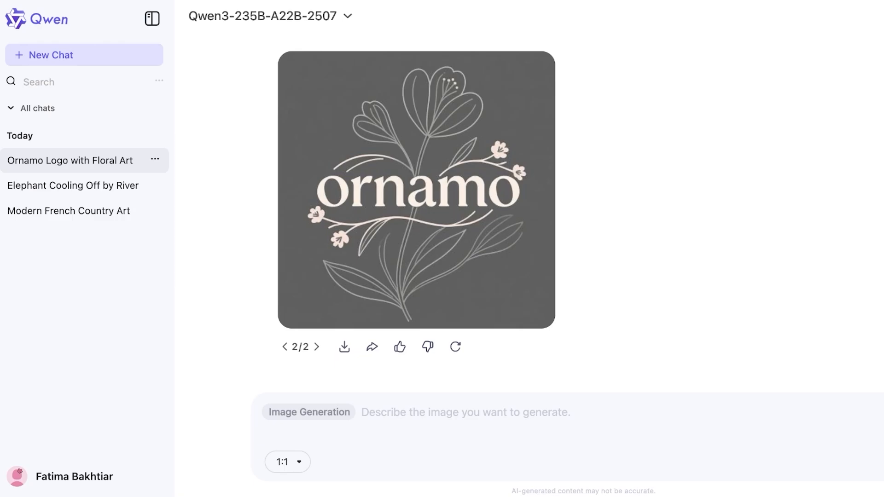
# Step: Open the "Elephant Cooling Off by River" chat, view the generated video in the enlarged player, and close the player
pyautogui.click(73, 185)
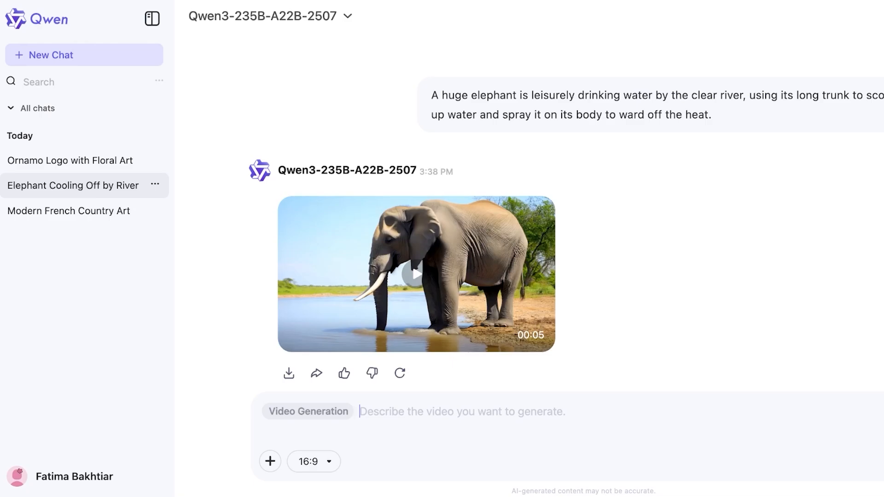
pyautogui.click(417, 274)
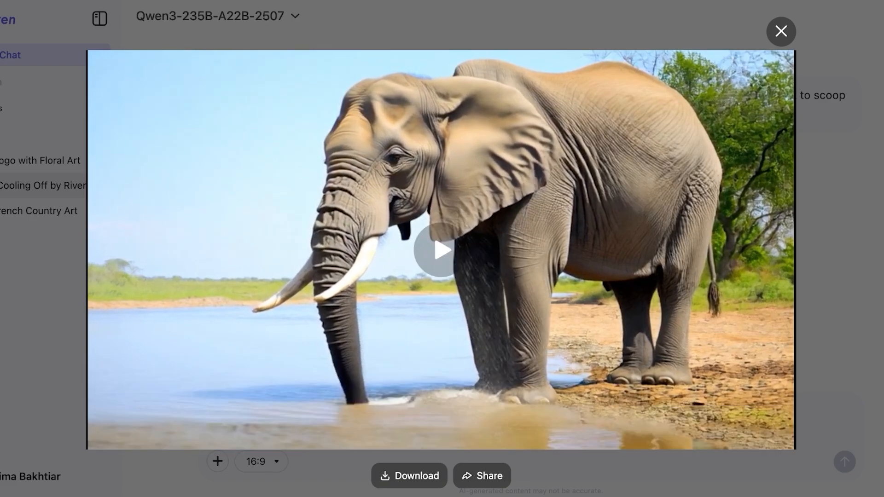
pyautogui.click(781, 31)
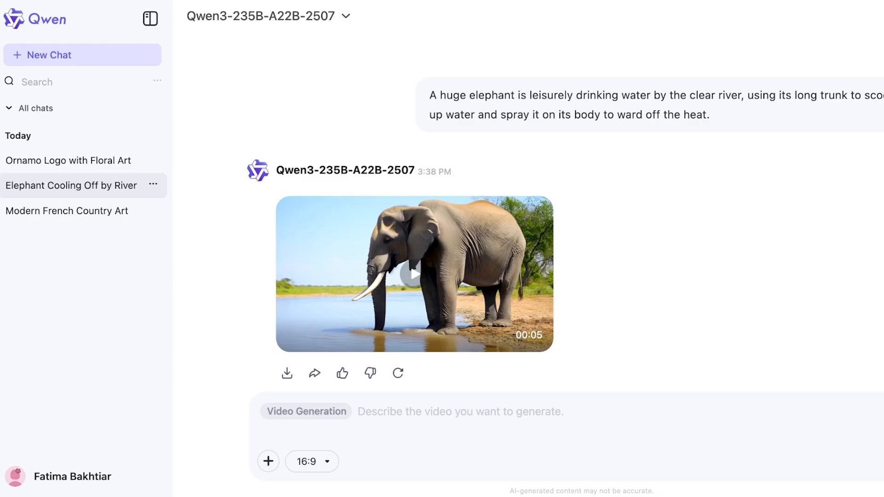
pyautogui.scroll(-1, 565, 230)
pyautogui.scroll(1, 565, 230)
pyautogui.scroll(-1, 564, 231)
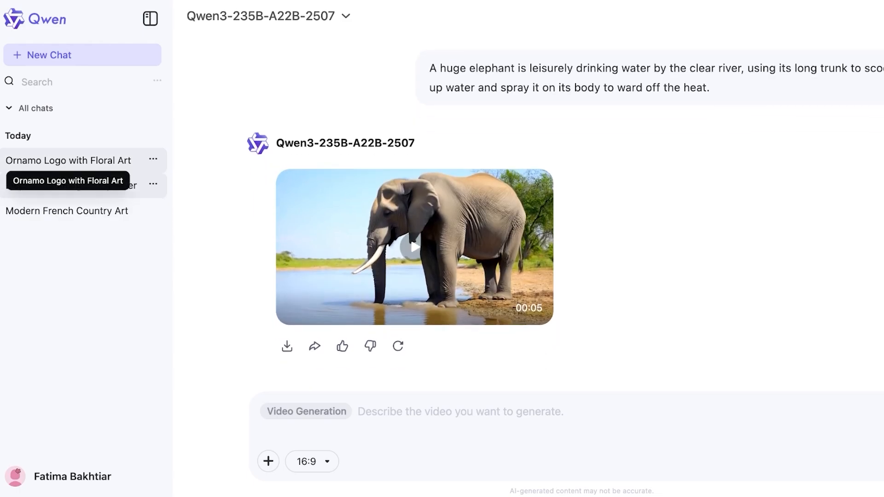
# Step: Revisit the logo chat and the first artwork in the "Modern French Country Art" chat, ending on "Ornamo Logo with Floral Art"
pyautogui.click(68, 161)
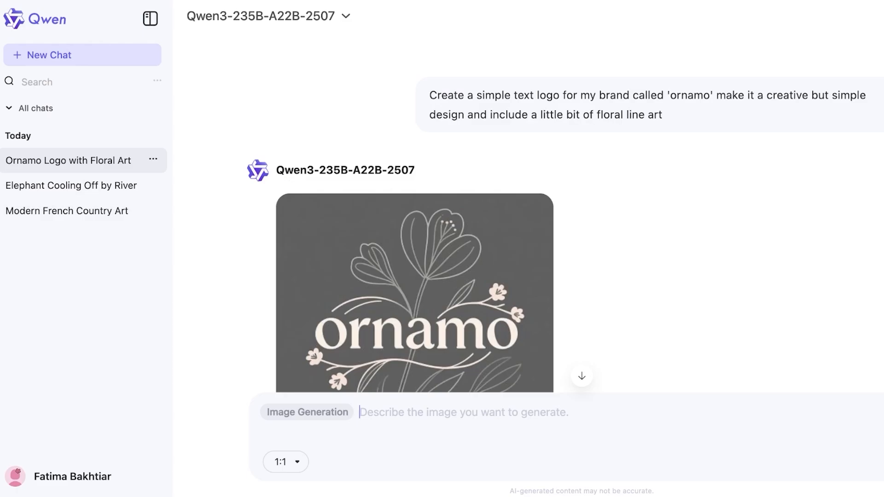
pyautogui.click(66, 211)
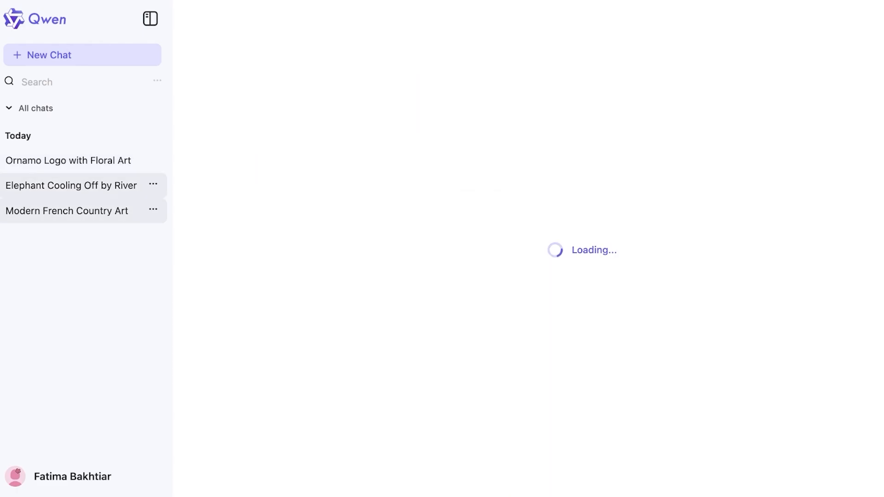
pyautogui.scroll(10, 565, 212)
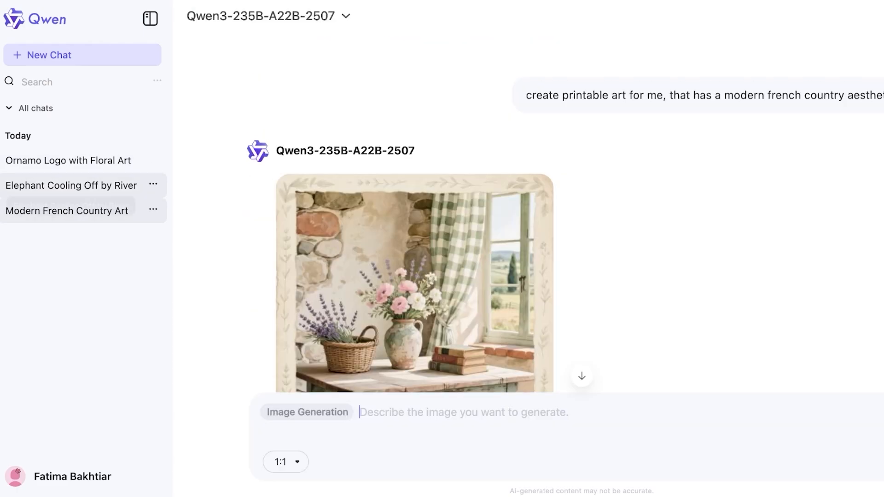
pyautogui.click(68, 160)
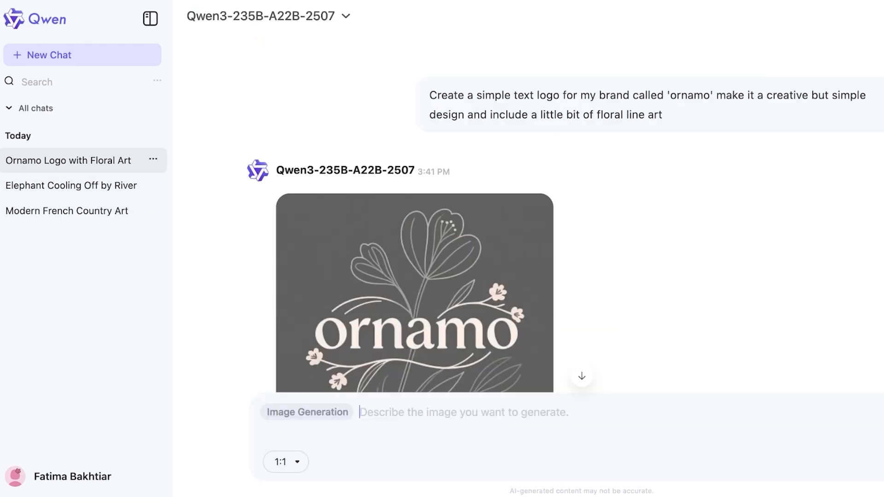